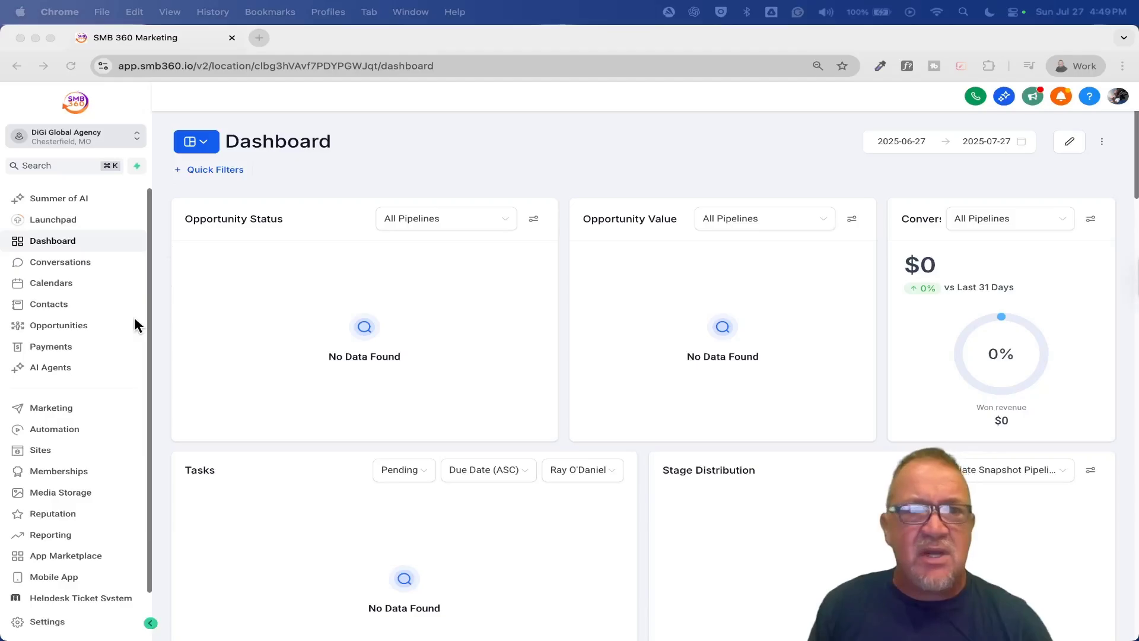
- Go to Sites and switch to its QR Codes tab to see the Create Effortless QRs overview
{"action": "left_click", "coordinate": [50, 452]}
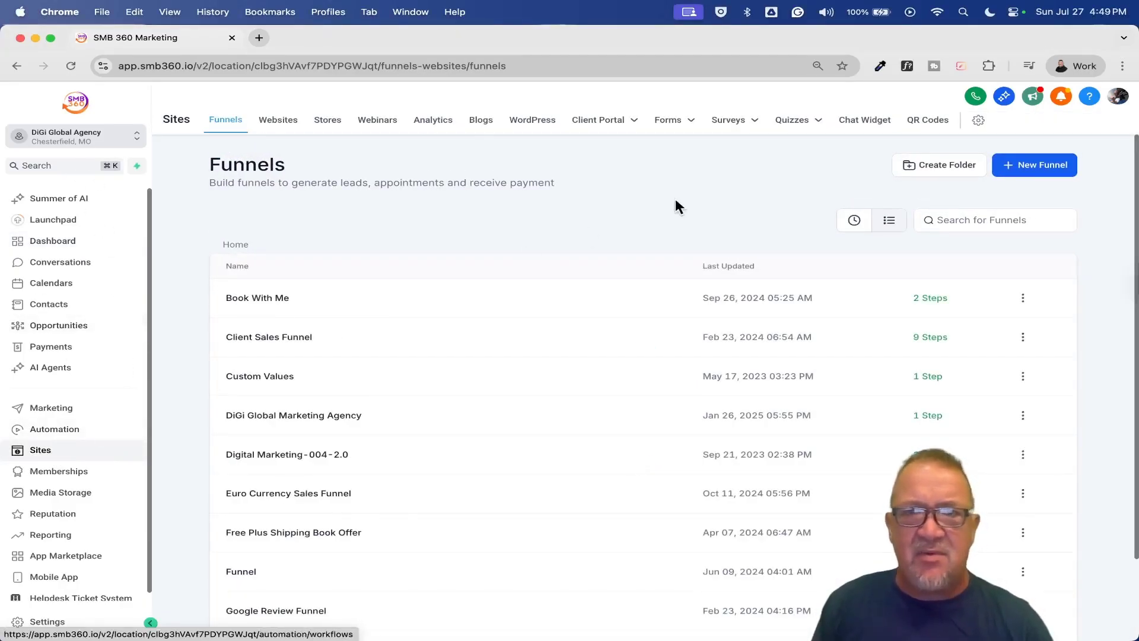
{"action": "scroll", "coordinate": [917, 121], "scroll_direction": "up", "scroll_amount": 5}
{"action": "scroll", "coordinate": [917, 122], "scroll_direction": "down", "scroll_amount": 5}
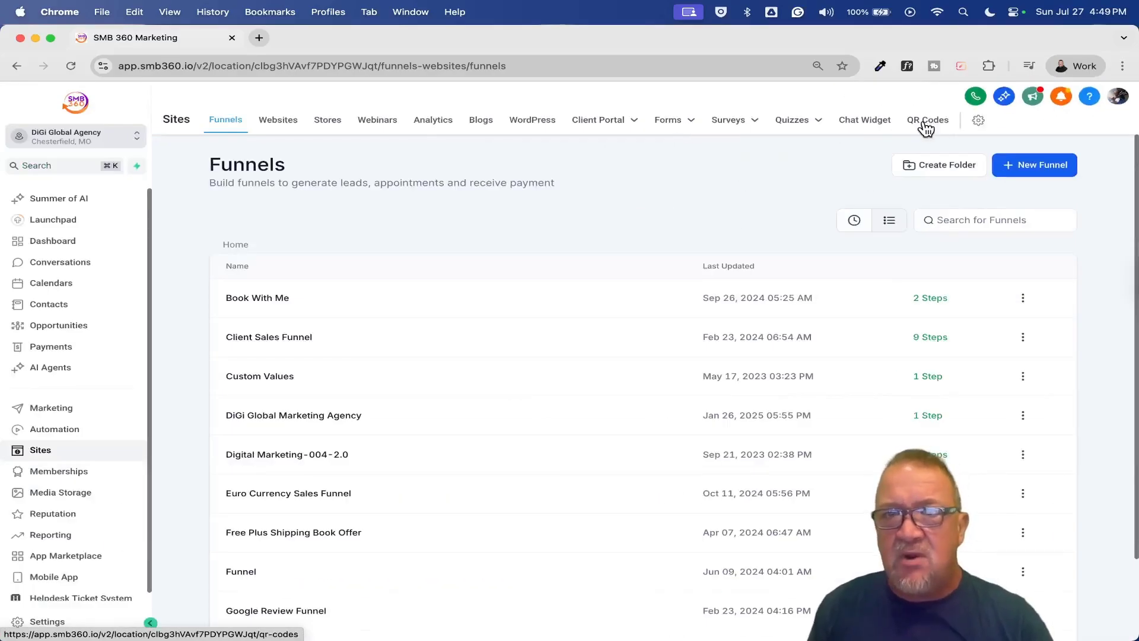
{"action": "left_click", "coordinate": [928, 120]}
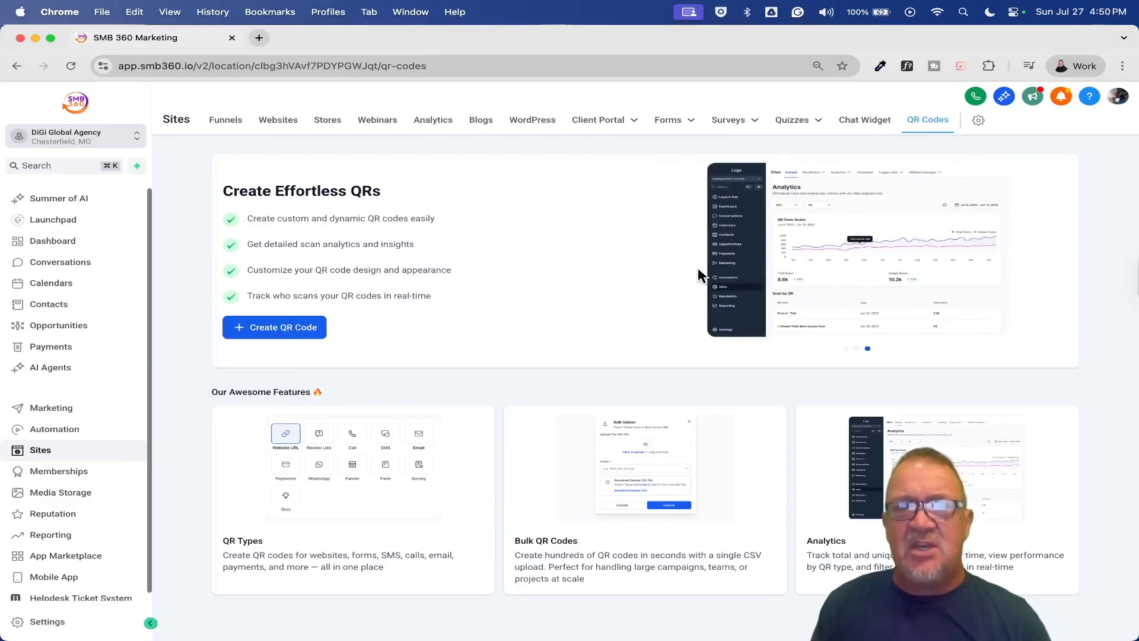
- Start a new QR code and scroll through the fourteen QR types, Website to Business Card
{"action": "left_click", "coordinate": [265, 328]}
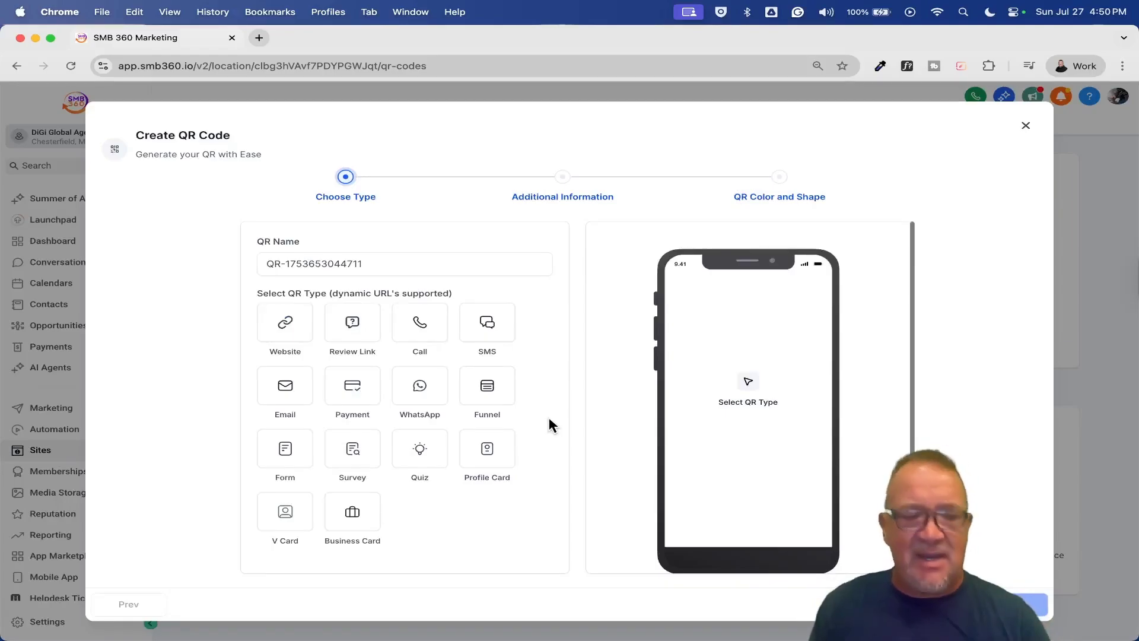
{"action": "scroll", "coordinate": [548, 416], "scroll_direction": "up", "scroll_amount": 5}
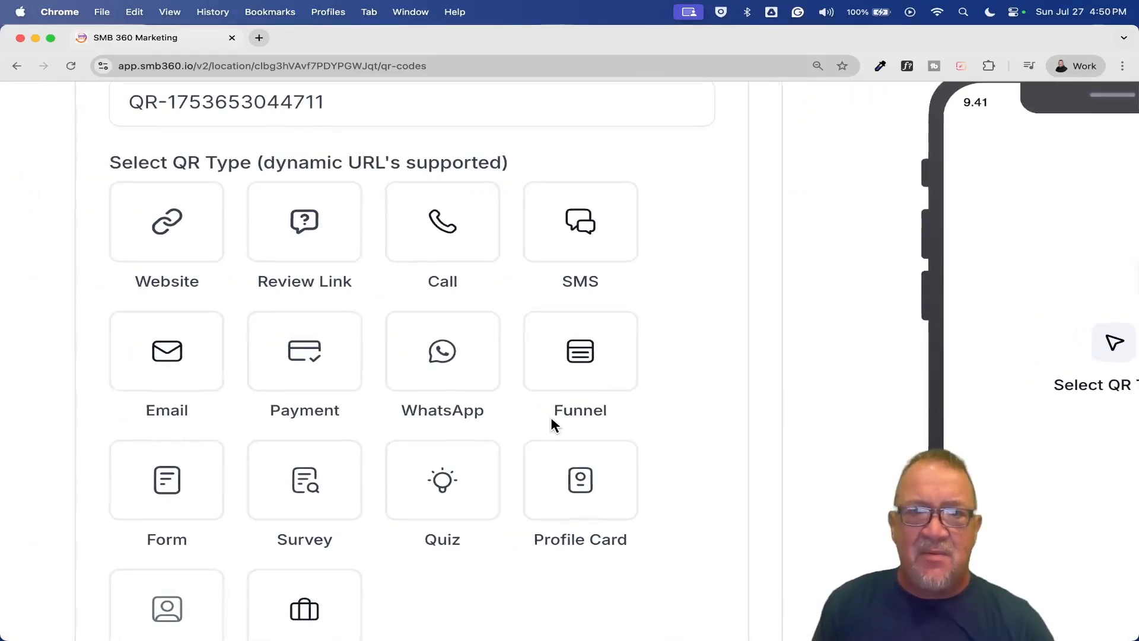
{"action": "scroll", "coordinate": [550, 417], "scroll_direction": "down", "scroll_amount": 2}
{"action": "scroll", "coordinate": [551, 417], "scroll_direction": "down", "scroll_amount": 2}
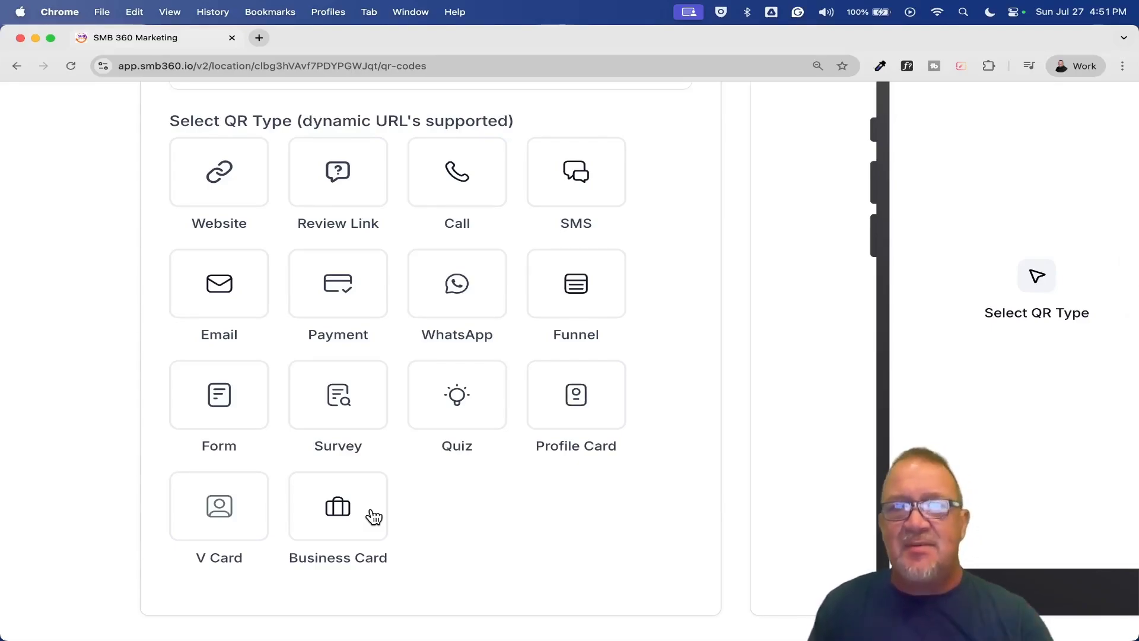
- Zoom the page out to show the whole dialog and review the auto-generated QR name, leaving it unchanged
{"action": "key", "text": "super+minus"}
{"action": "key", "text": "super+minus"}
{"action": "key", "text": "super+minus"}
{"action": "key", "text": "super+minus"}
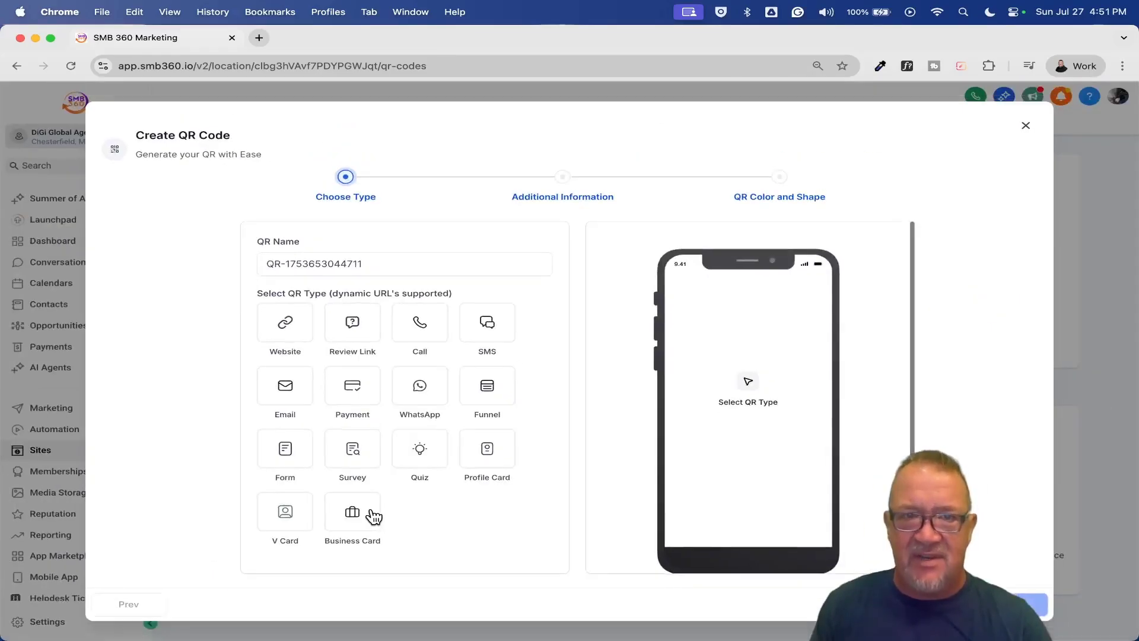
{"action": "left_click", "coordinate": [364, 260]}
{"action": "left_click_drag", "start_coordinate": [371, 261], "coordinate": [236, 269]}
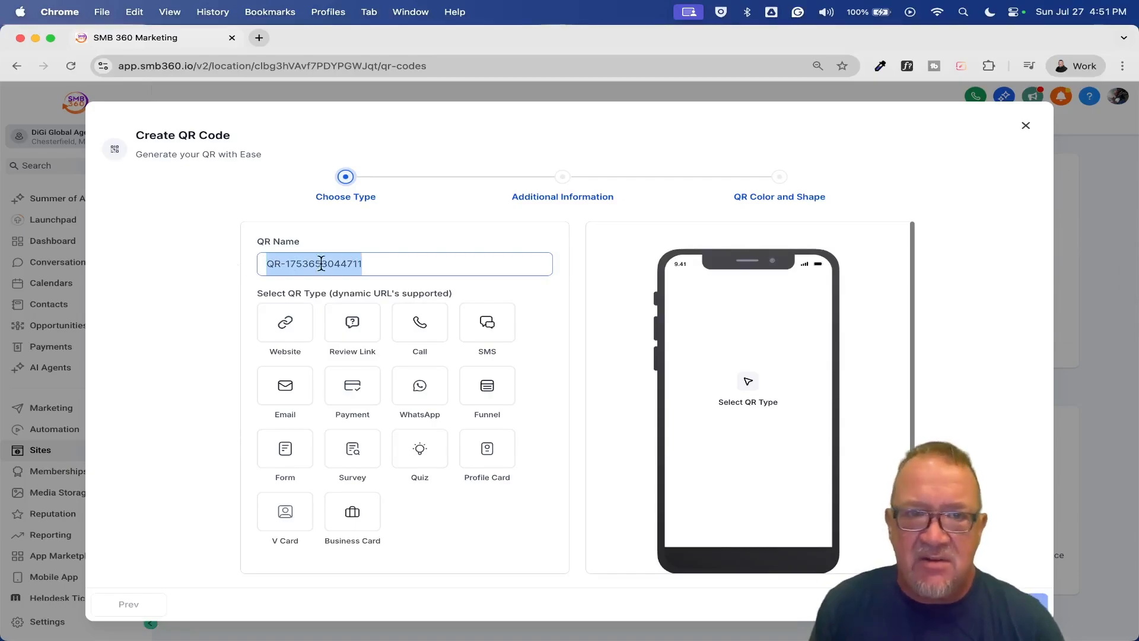
{"action": "left_click", "coordinate": [372, 267]}
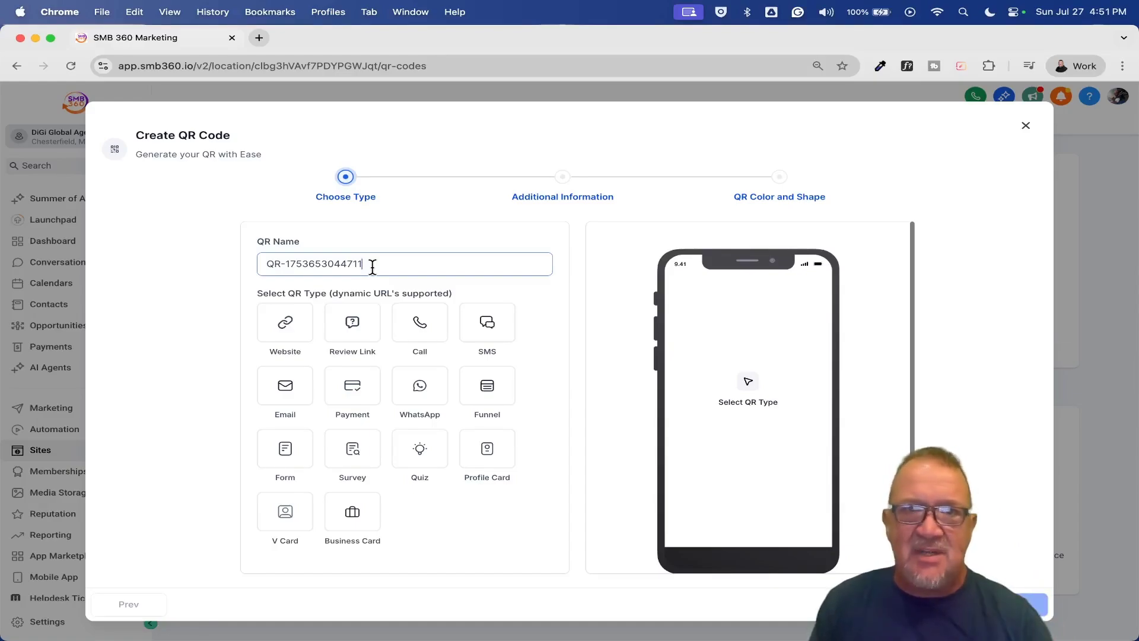
{"action": "left_click_drag", "start_coordinate": [372, 267], "coordinate": [236, 262]}
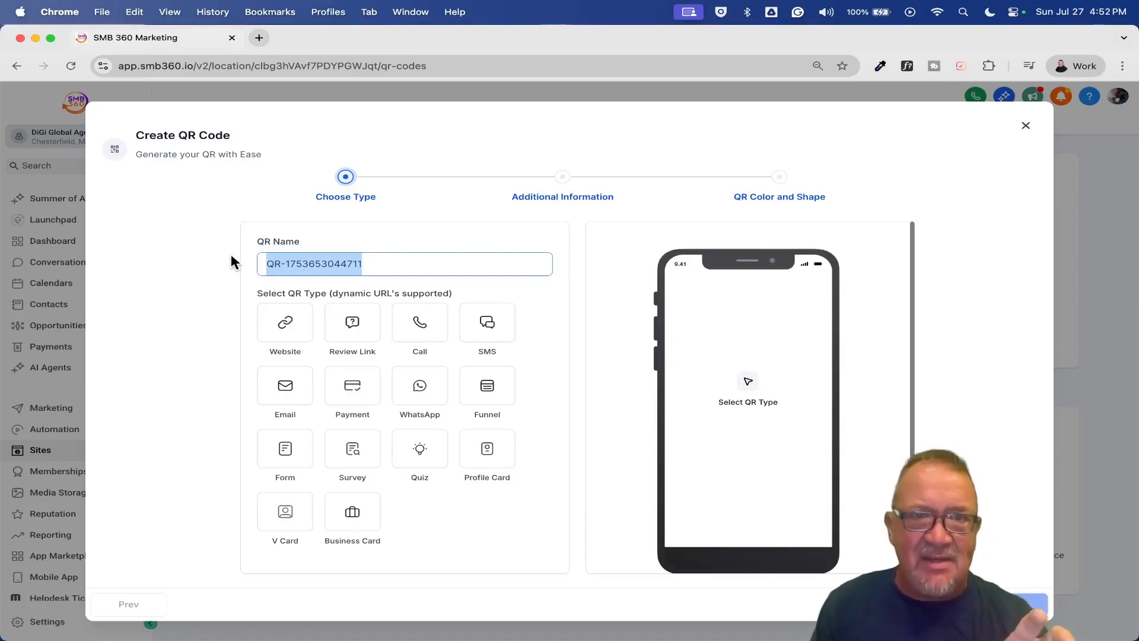
{"action": "left_click", "coordinate": [418, 267]}
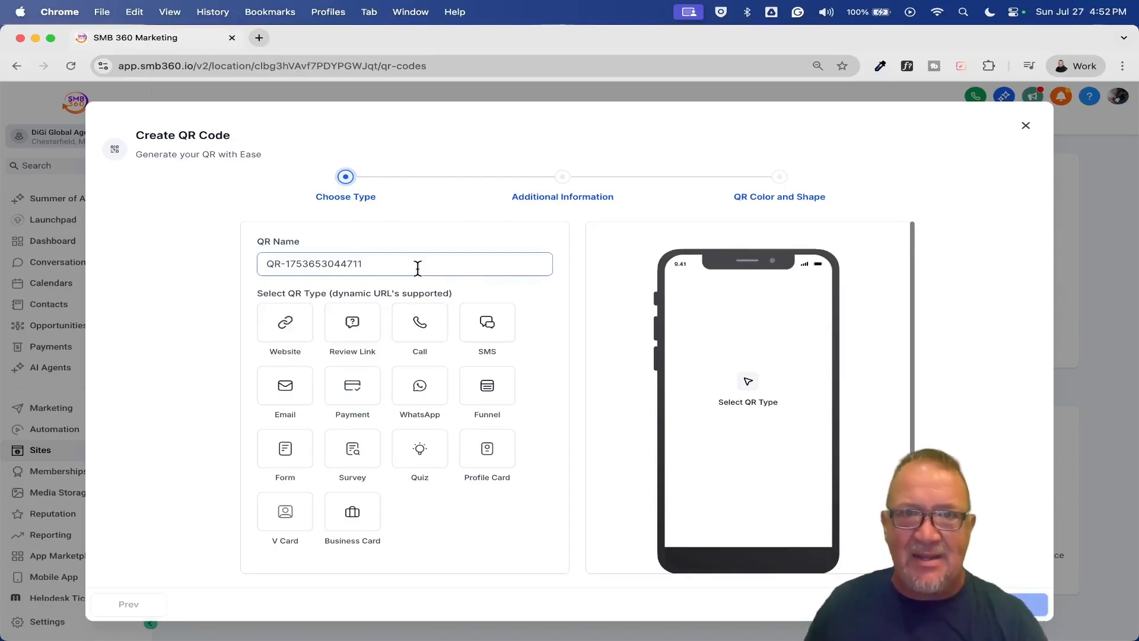
{"action": "left_click", "coordinate": [417, 269]}
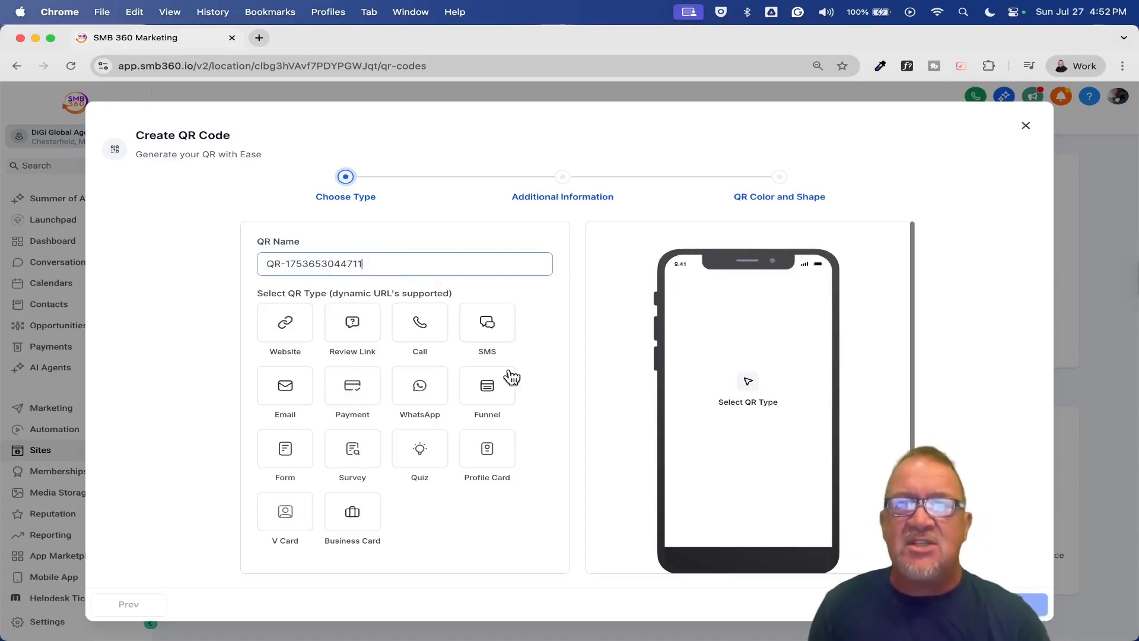
{"action": "left_click", "coordinate": [285, 334]}
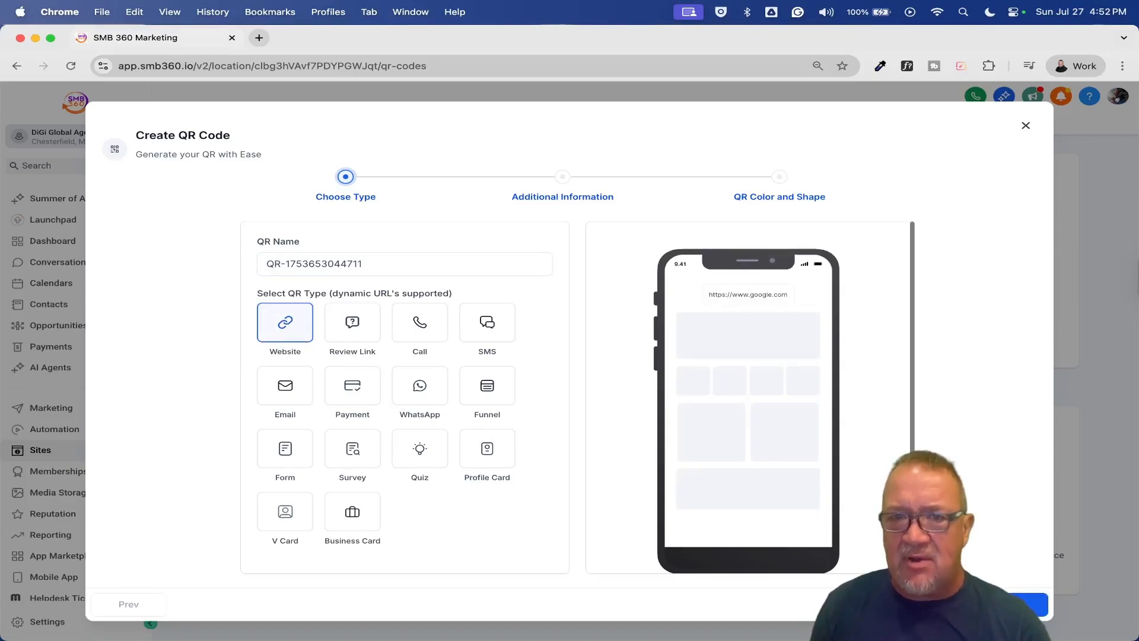
{"action": "left_click", "coordinate": [1029, 604]}
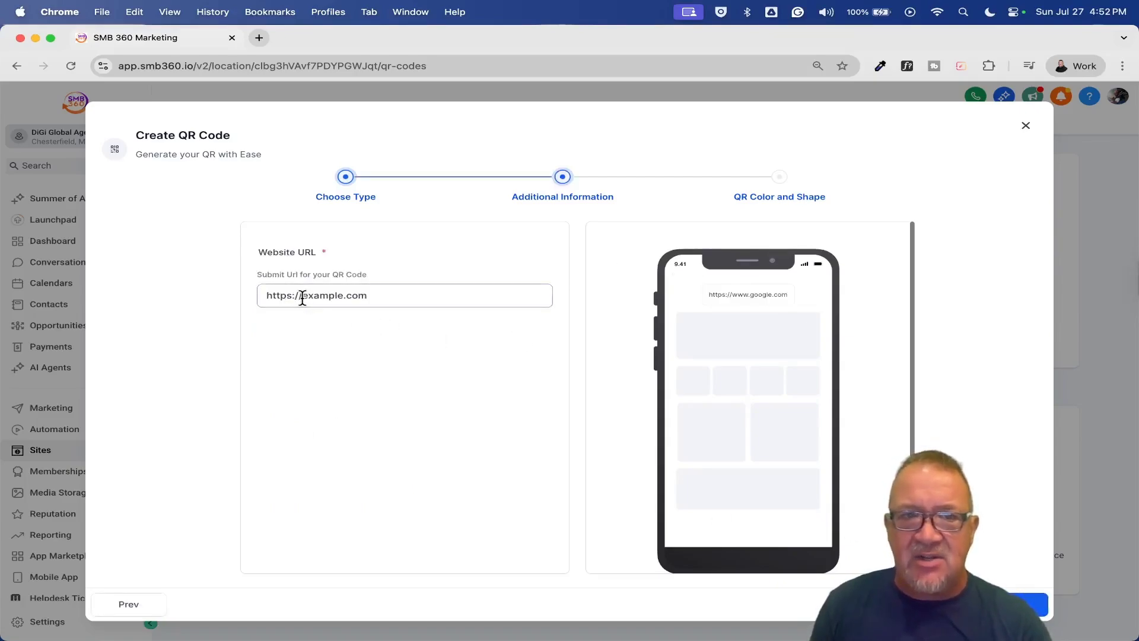
{"action": "left_click_drag", "start_coordinate": [302, 296], "coordinate": [404, 297]}
{"action": "type", "text": "googl"}
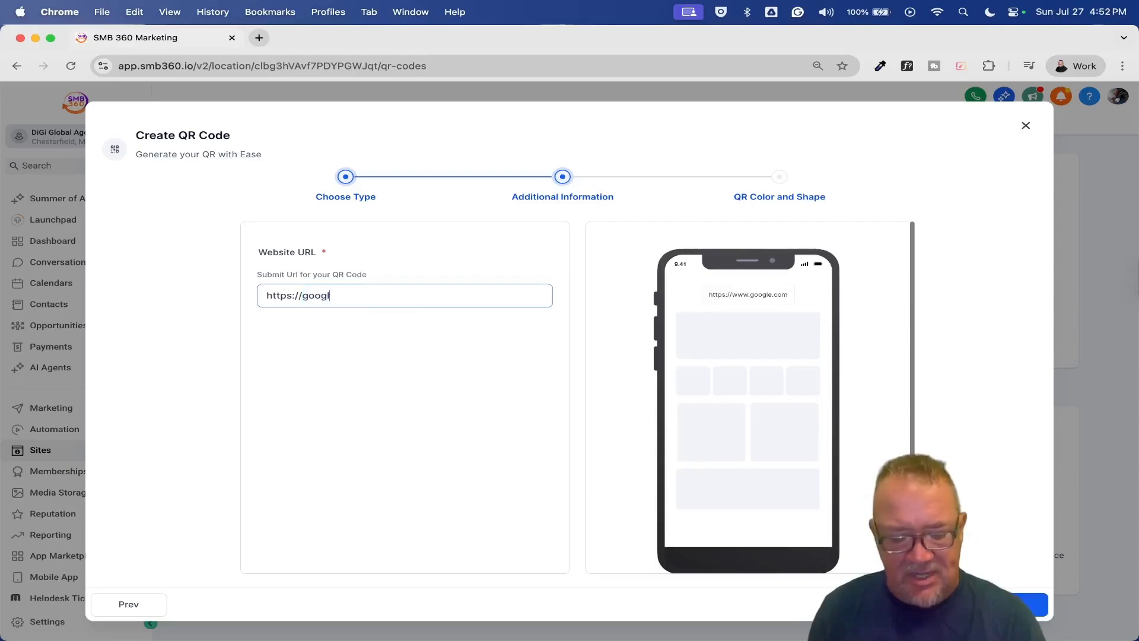
{"action": "type", "text": "e.com"}
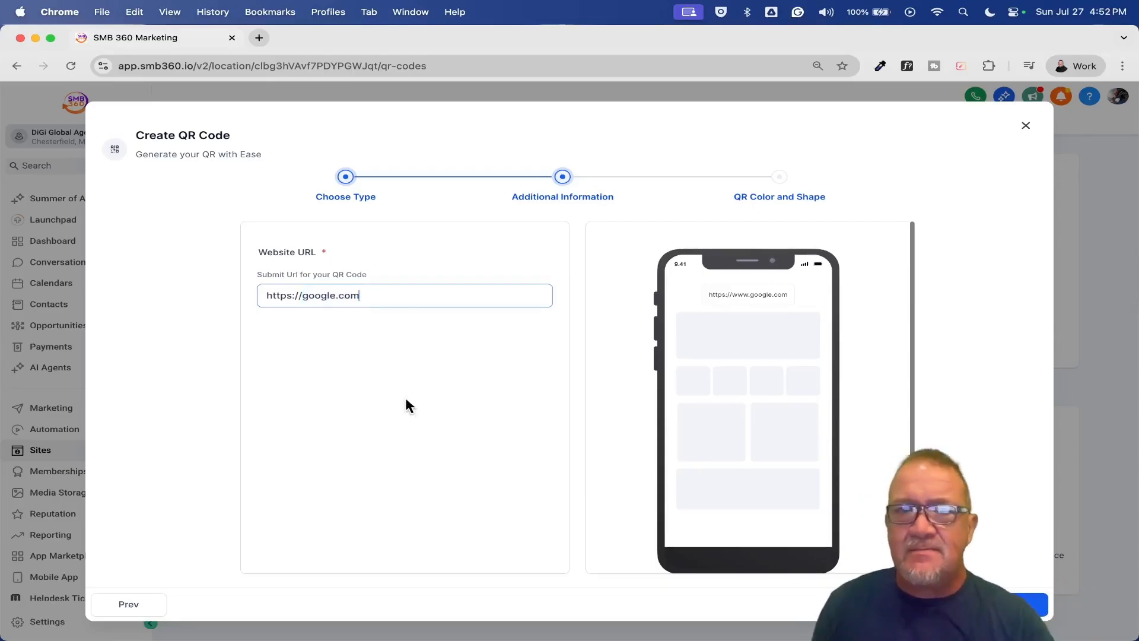
{"action": "left_click", "coordinate": [1031, 604]}
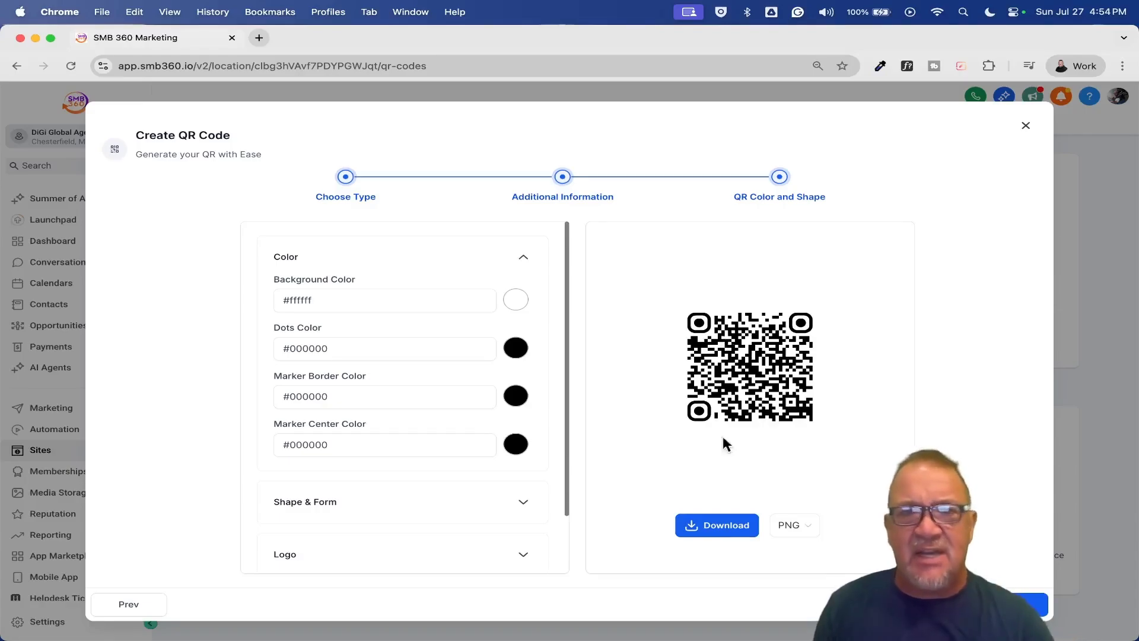
- Set the QR background to red (#E82020FF) and the dots to green (#54B11BFF)
{"action": "left_click", "coordinate": [516, 301]}
{"action": "left_click", "coordinate": [557, 328]}
{"action": "left_click", "coordinate": [486, 277]}
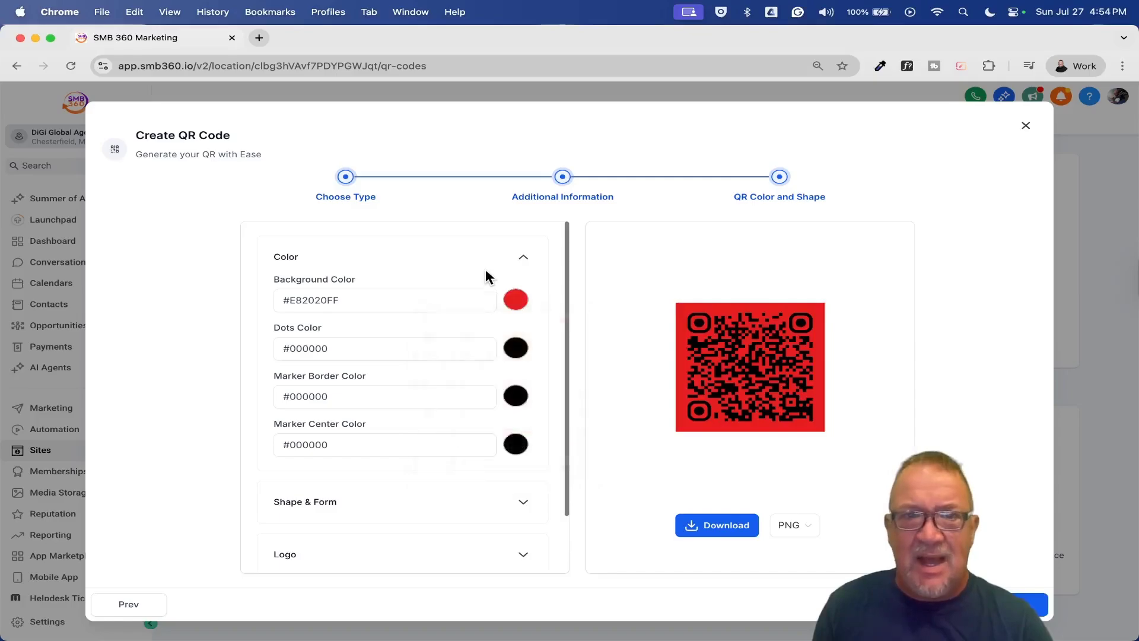
{"action": "left_click", "coordinate": [516, 349]}
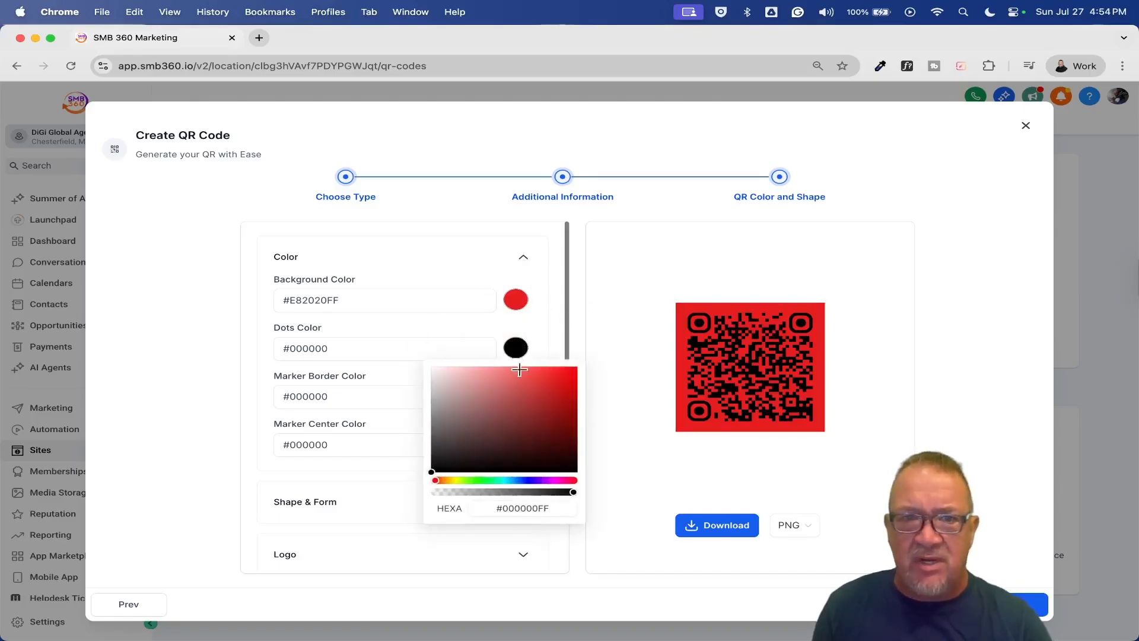
{"action": "left_click", "coordinate": [473, 479]}
{"action": "left_click", "coordinate": [555, 398]}
{"action": "left_click", "coordinate": [550, 350]}
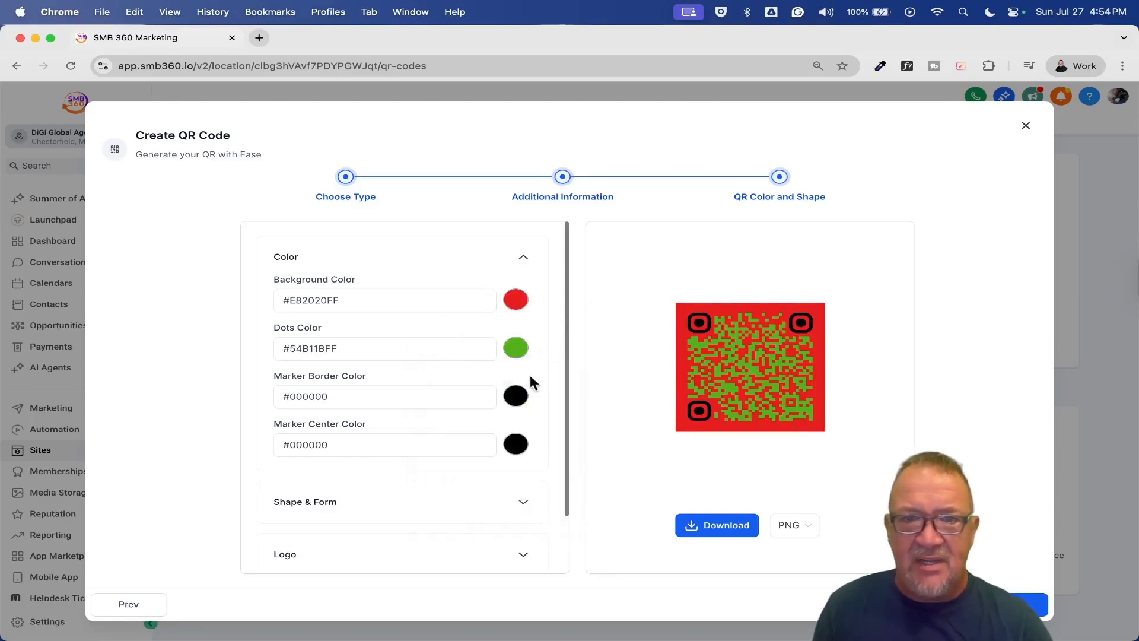
- Set the marker borders to teal (#369789FF) and the marker centres to magenta (#B7158BFF)
{"action": "left_click", "coordinate": [515, 395]}
{"action": "left_click", "coordinate": [501, 528]}
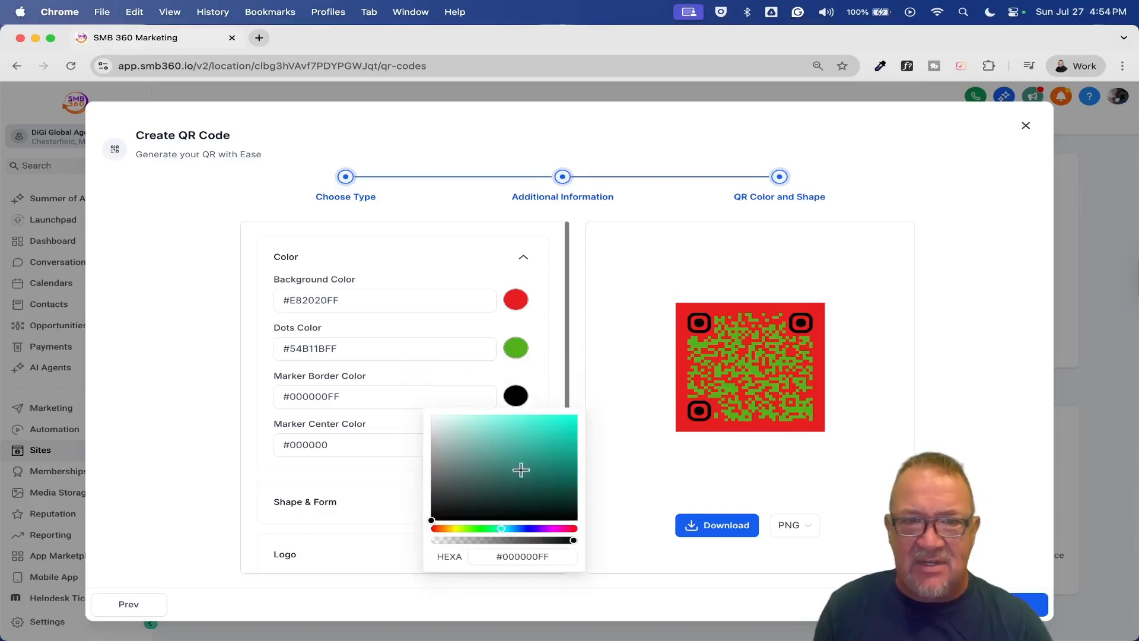
{"action": "left_click", "coordinate": [525, 457]}
{"action": "left_click", "coordinate": [538, 385]}
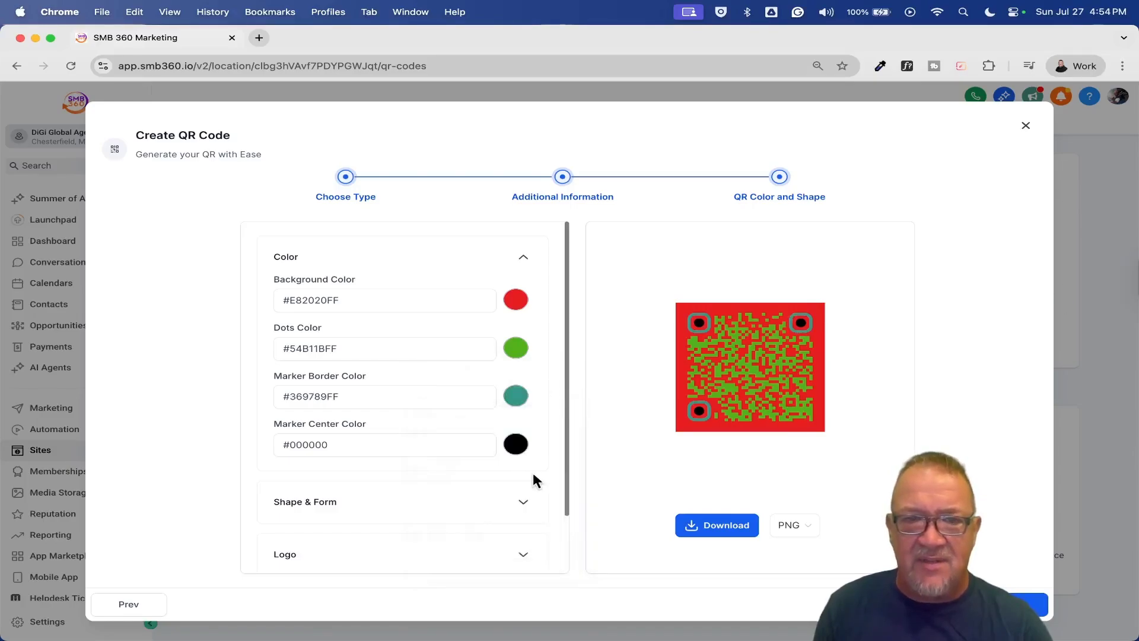
{"action": "left_click", "coordinate": [516, 445]}
{"action": "left_click", "coordinate": [568, 578]}
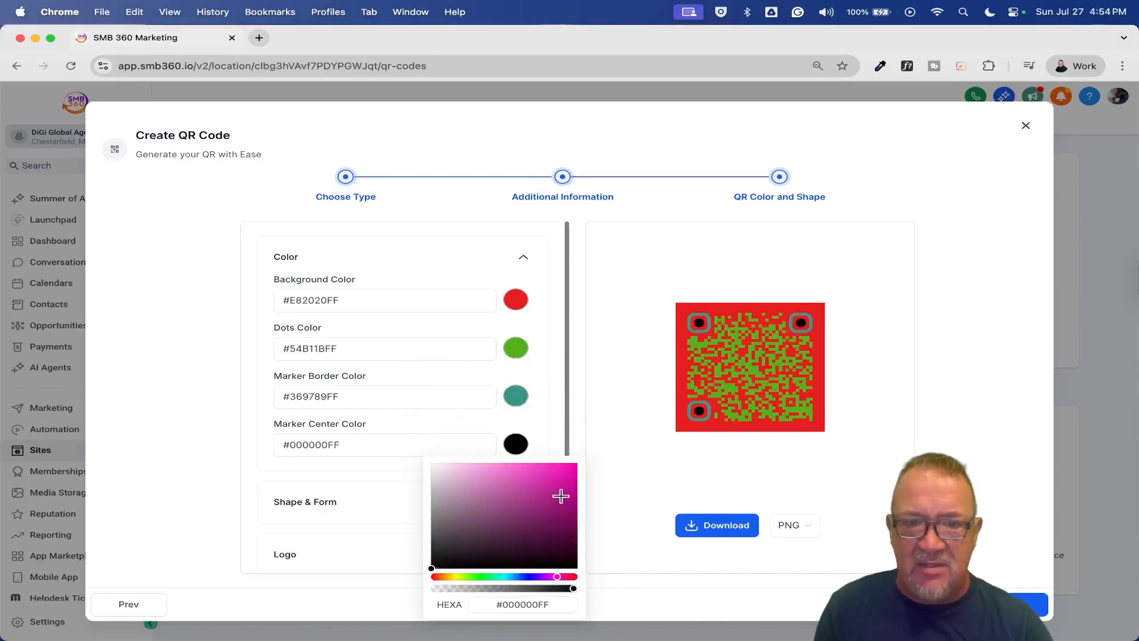
{"action": "left_click", "coordinate": [557, 491]}
{"action": "left_click", "coordinate": [547, 325]}
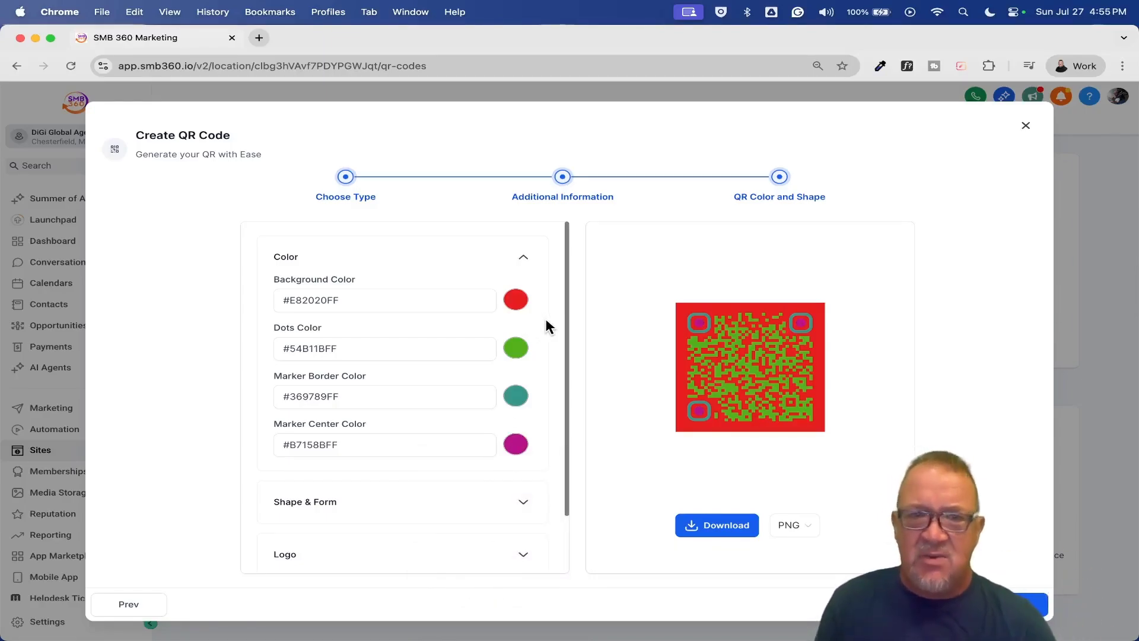
- Try several dot patterns, then settle on rounded-square marker borders and square marker centres
{"action": "scroll", "coordinate": [546, 320], "scroll_direction": "down", "scroll_amount": 2}
{"action": "left_click", "coordinate": [521, 438]}
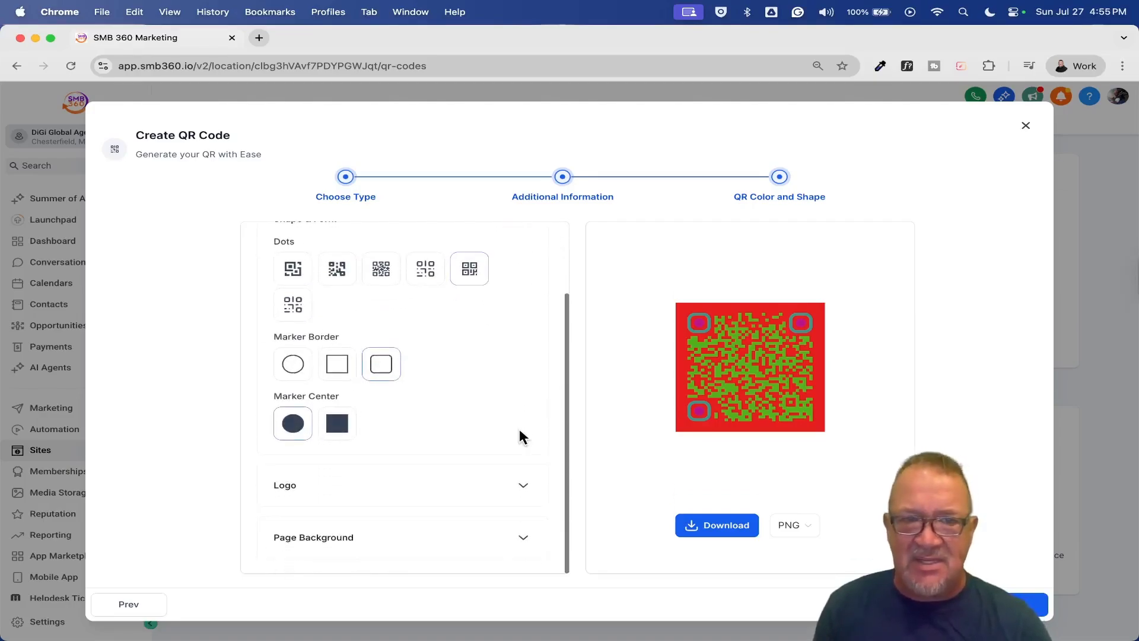
{"action": "left_click", "coordinate": [427, 272]}
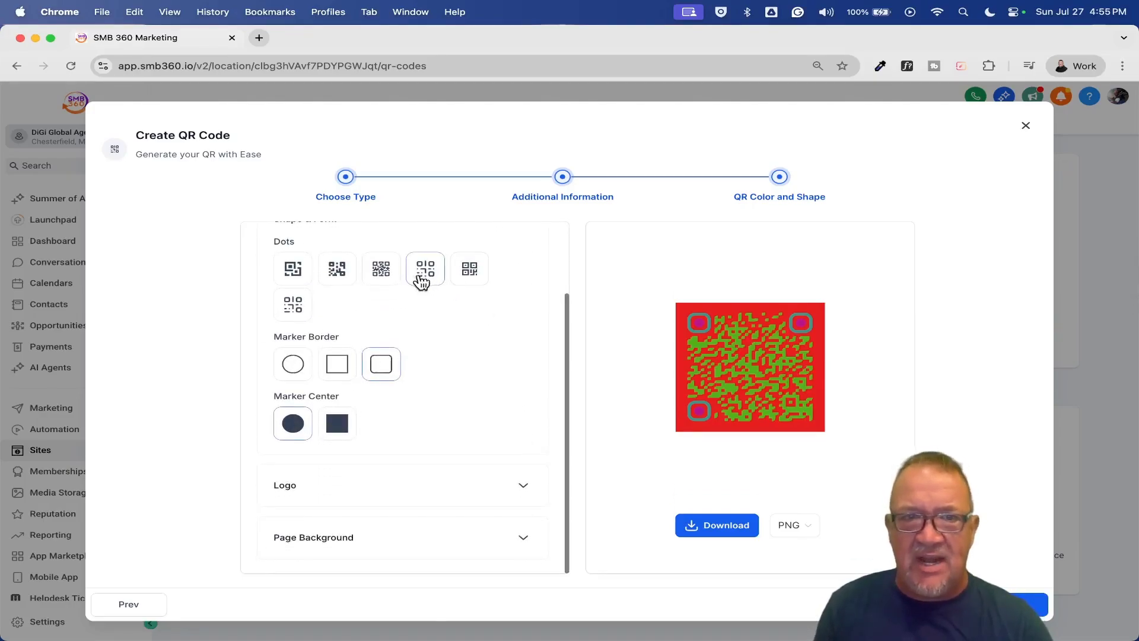
{"action": "left_click", "coordinate": [386, 275]}
{"action": "left_click", "coordinate": [286, 318]}
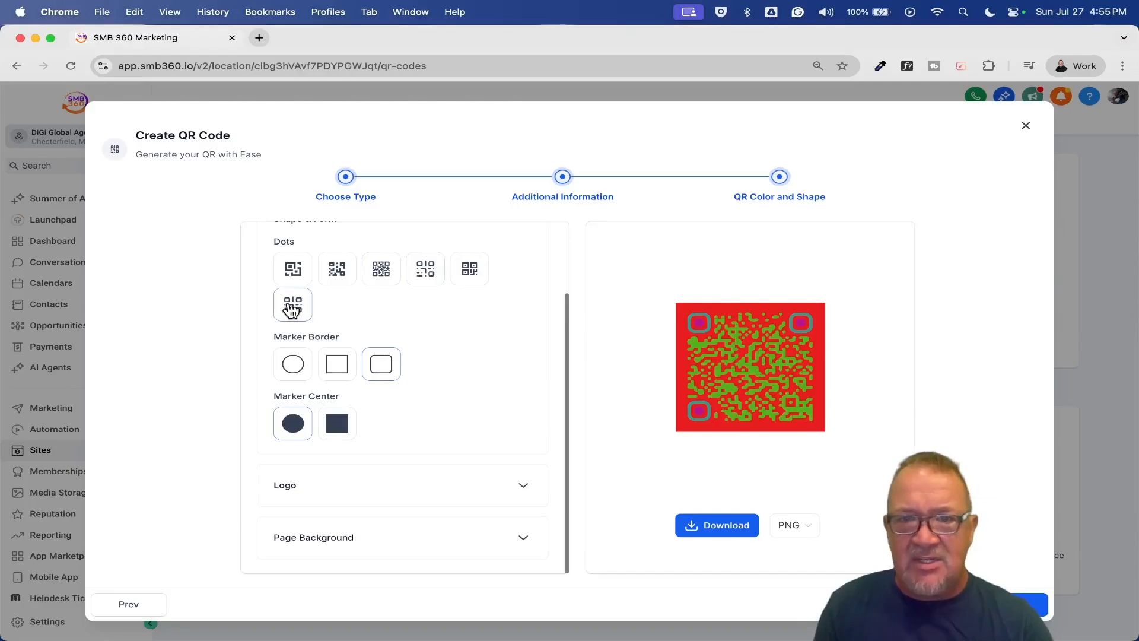
{"action": "left_click", "coordinate": [292, 364]}
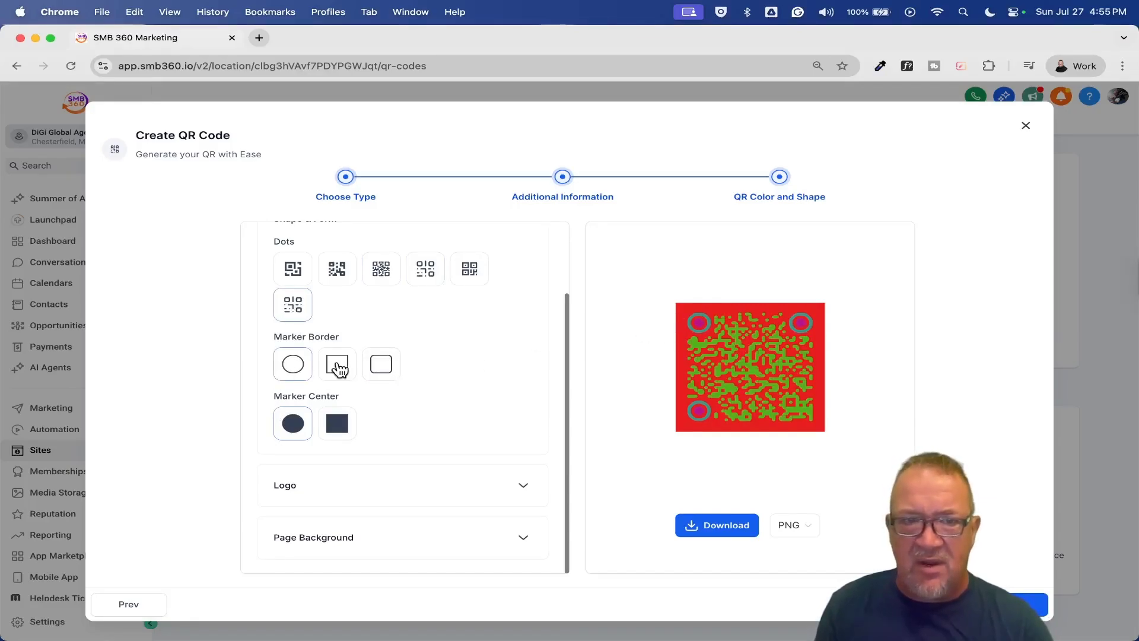
{"action": "left_click", "coordinate": [337, 364]}
{"action": "left_click", "coordinate": [383, 366]}
{"action": "left_click", "coordinate": [336, 426]}
{"action": "left_click", "coordinate": [292, 423]}
{"action": "left_click", "coordinate": [350, 427]}
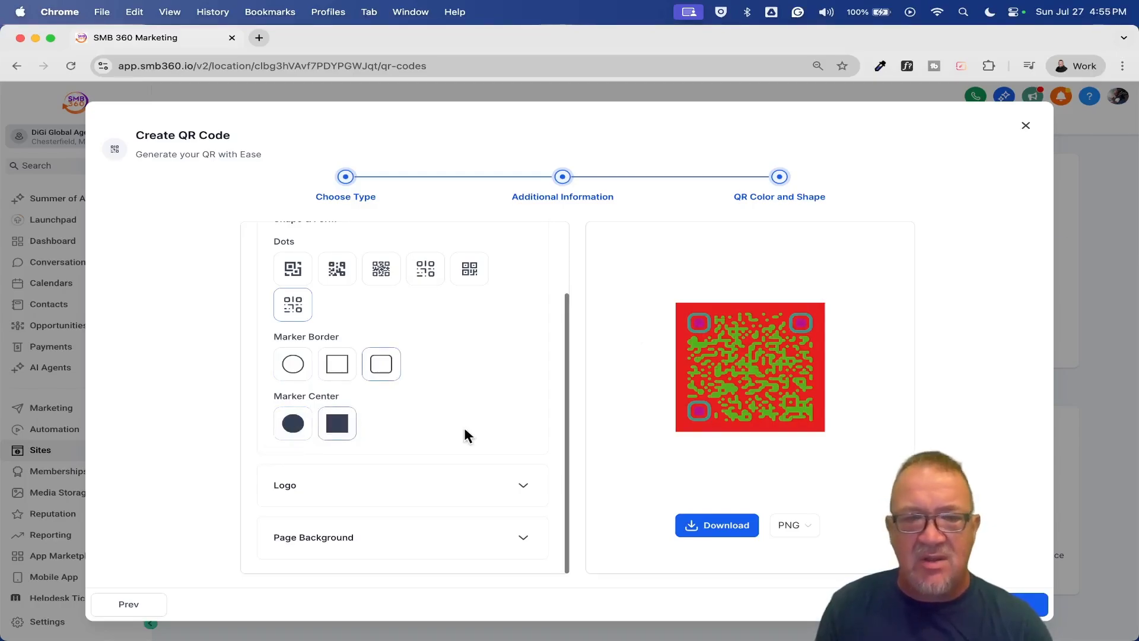
- Add the Google logo to the centre of the QR code
{"action": "left_click", "coordinate": [524, 484]}
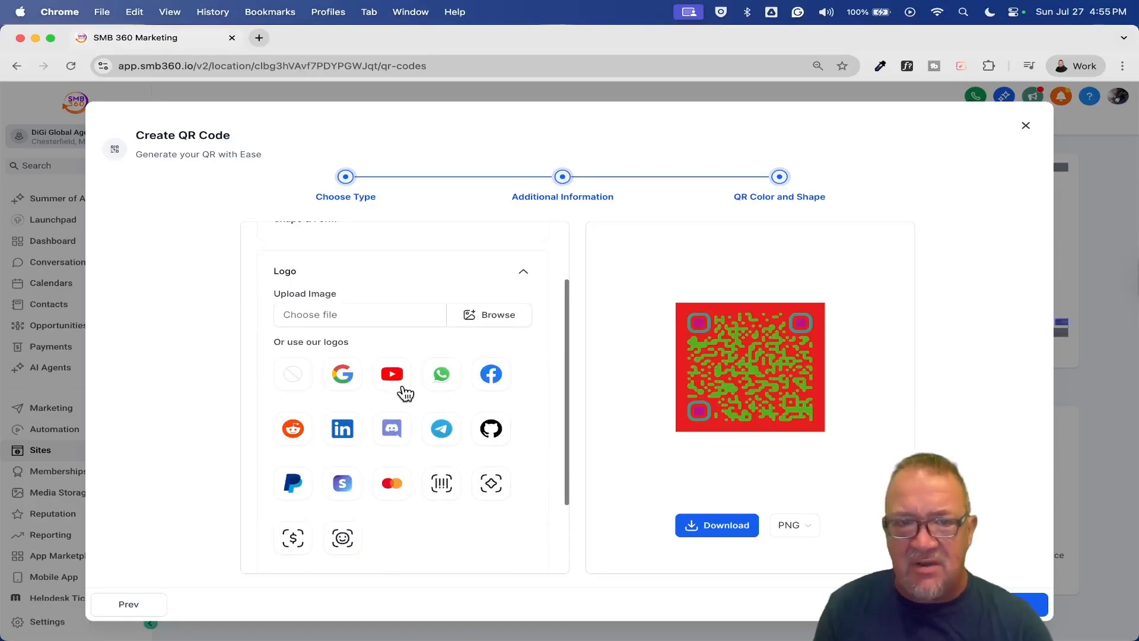
{"action": "left_click", "coordinate": [343, 373]}
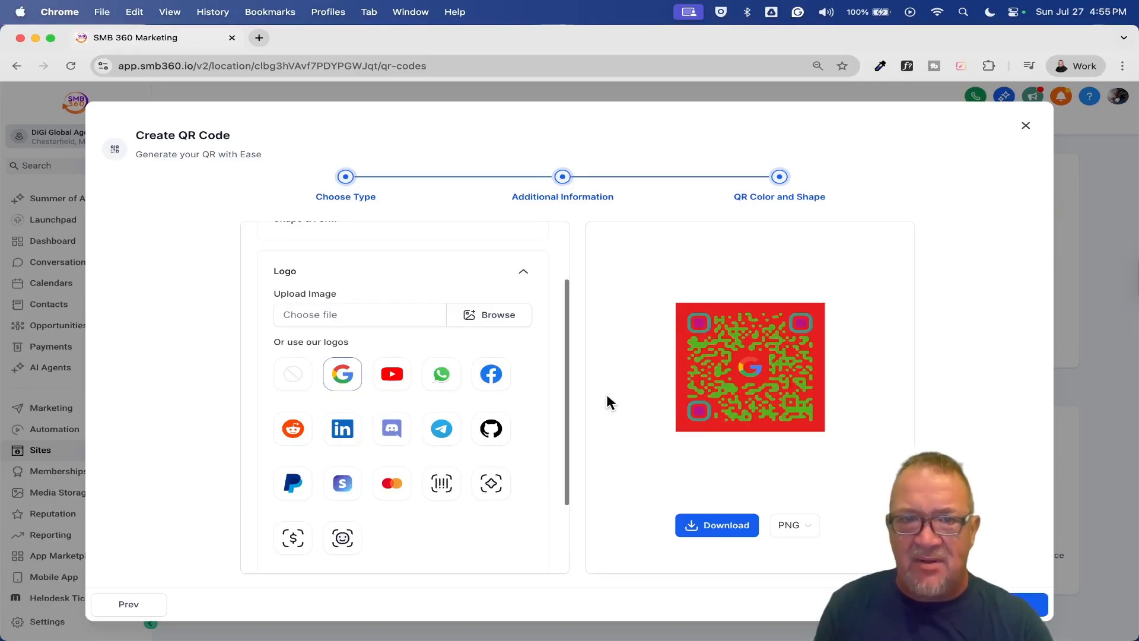
{"action": "scroll", "coordinate": [516, 409], "scroll_direction": "up", "scroll_amount": 2}
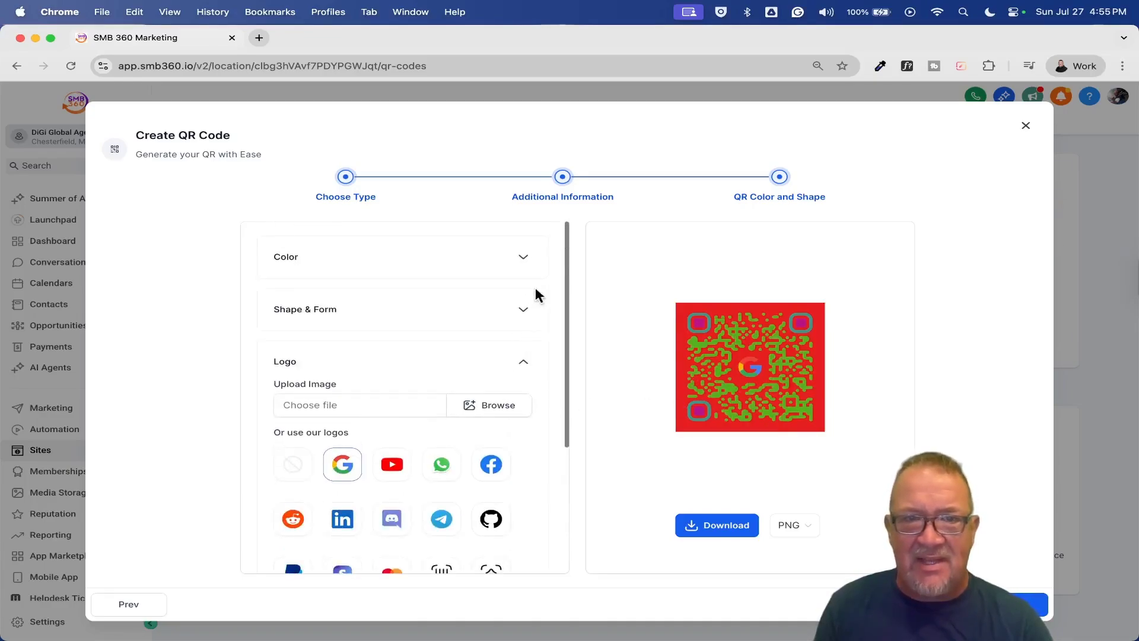
- Change the QR background colour to grey (#967C7CFF)
{"action": "left_click", "coordinate": [520, 257]}
{"action": "left_click", "coordinate": [511, 299]}
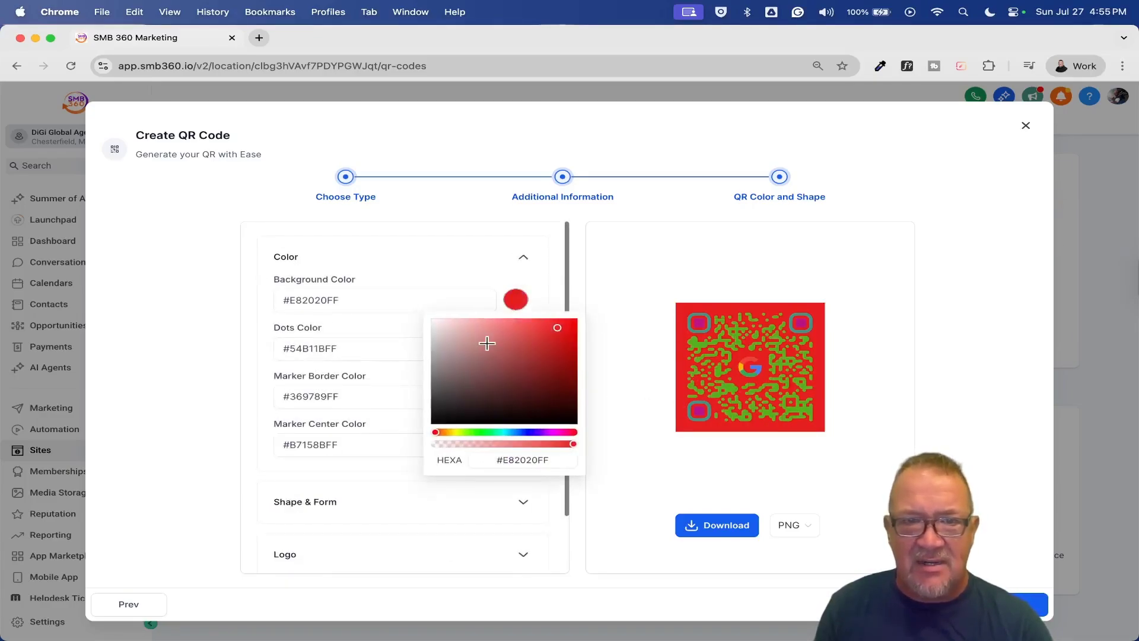
{"action": "left_click", "coordinate": [458, 360]}
{"action": "left_click", "coordinate": [560, 295]}
- Set hl icon.png from media storage as the page background and keep PNG as the download format
{"action": "scroll", "coordinate": [514, 408], "scroll_direction": "down", "scroll_amount": 2}
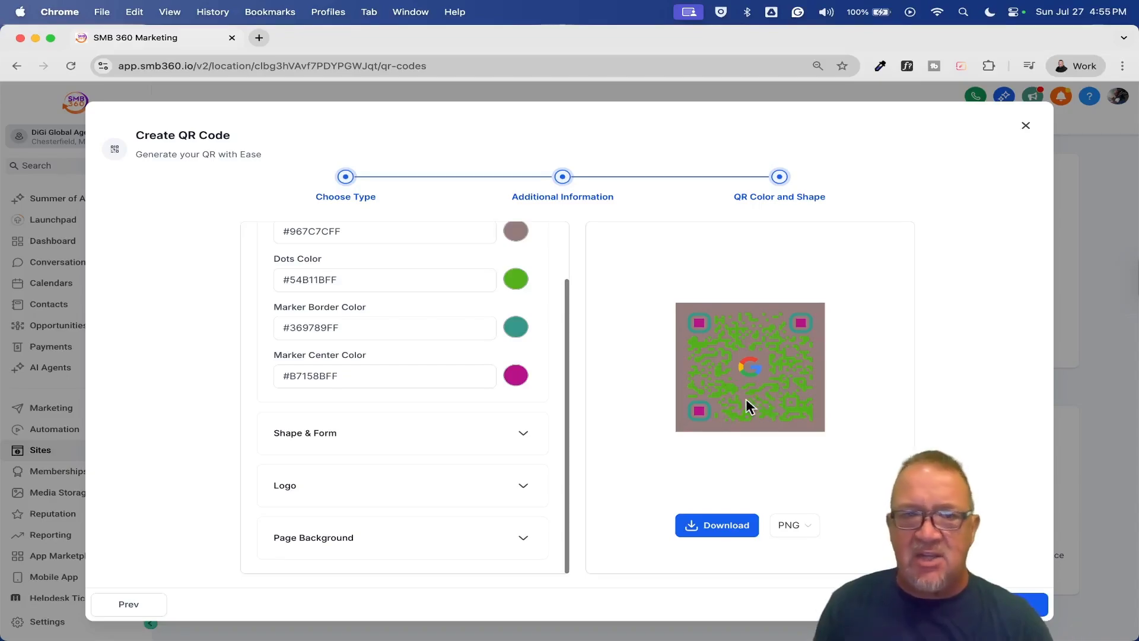
{"action": "left_click", "coordinate": [521, 540]}
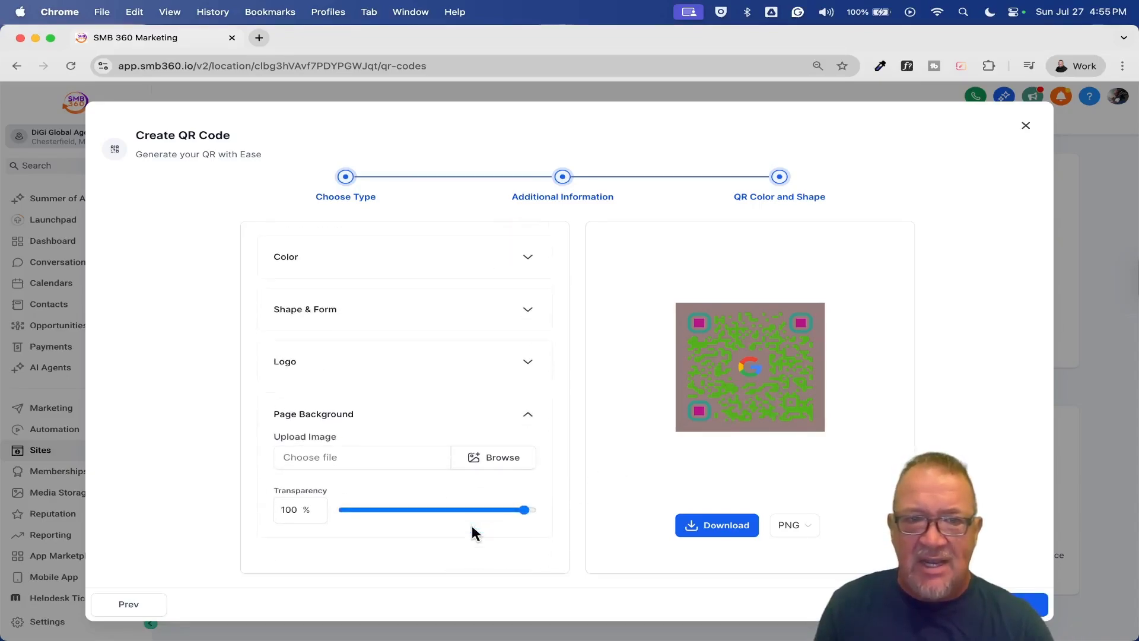
{"action": "left_click", "coordinate": [497, 458]}
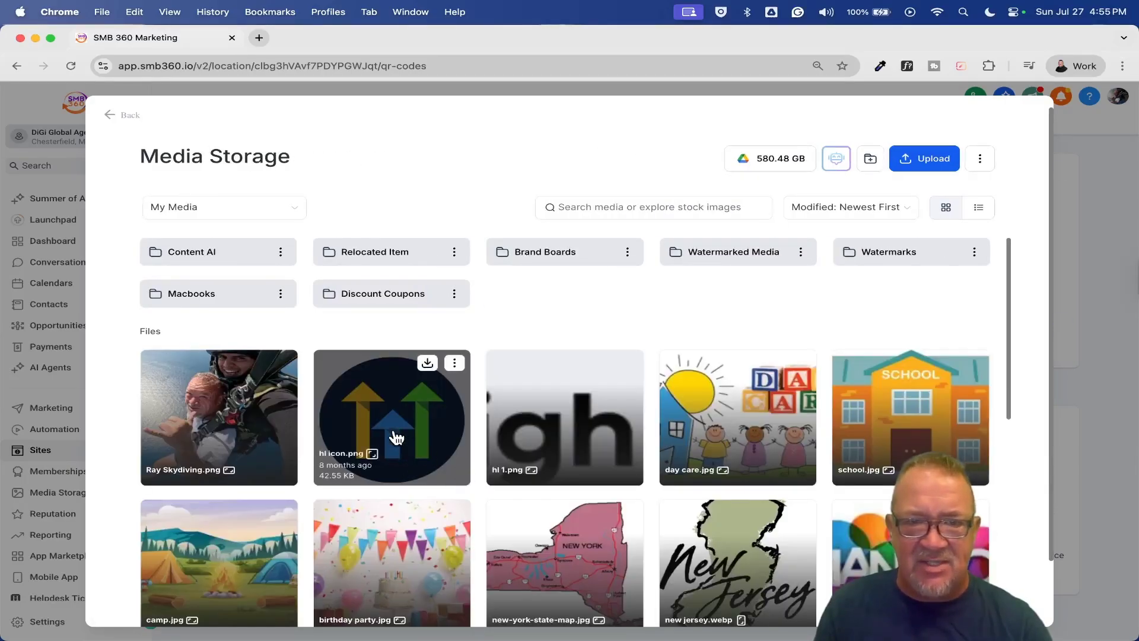
{"action": "left_click", "coordinate": [393, 430]}
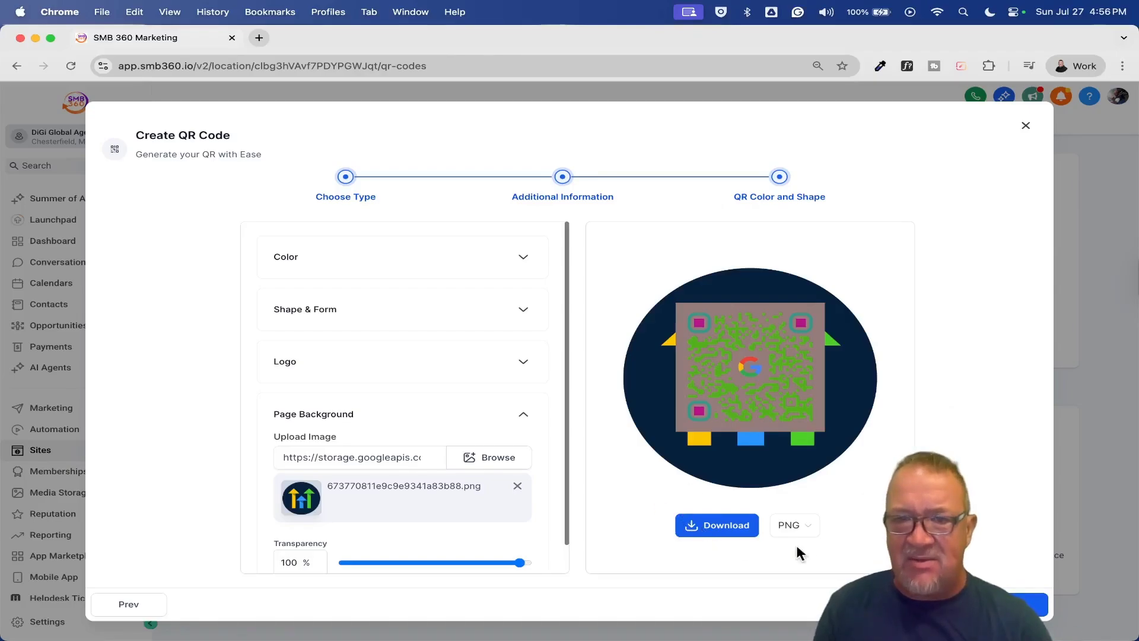
{"action": "left_click", "coordinate": [793, 525]}
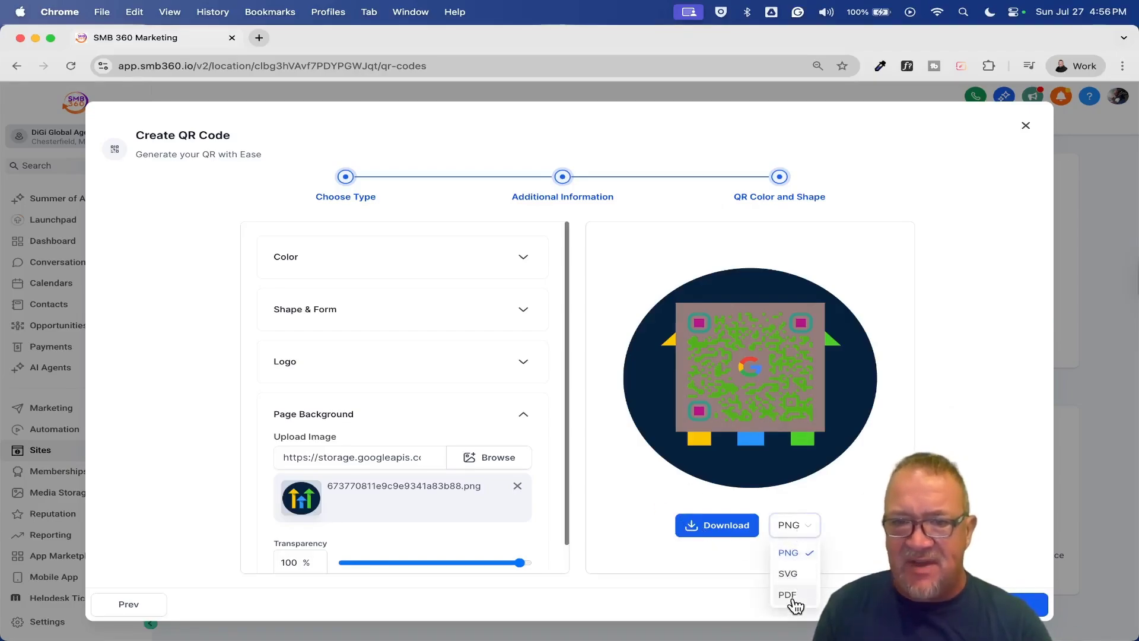
{"action": "left_click", "coordinate": [867, 487]}
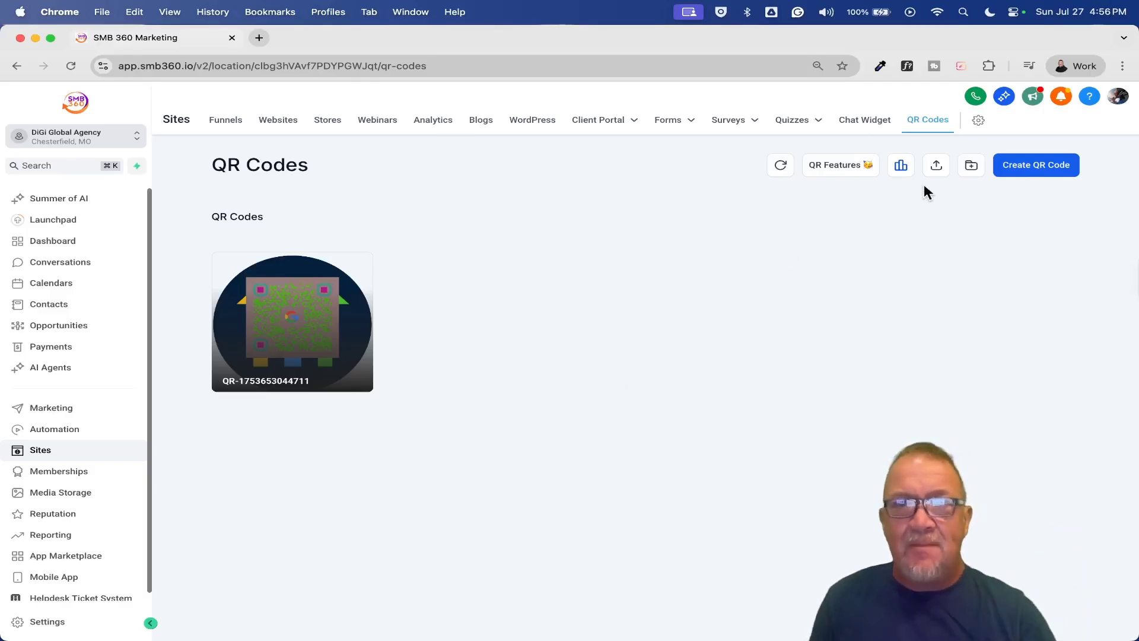
- Create a new folder named Business
{"action": "left_click", "coordinate": [973, 166]}
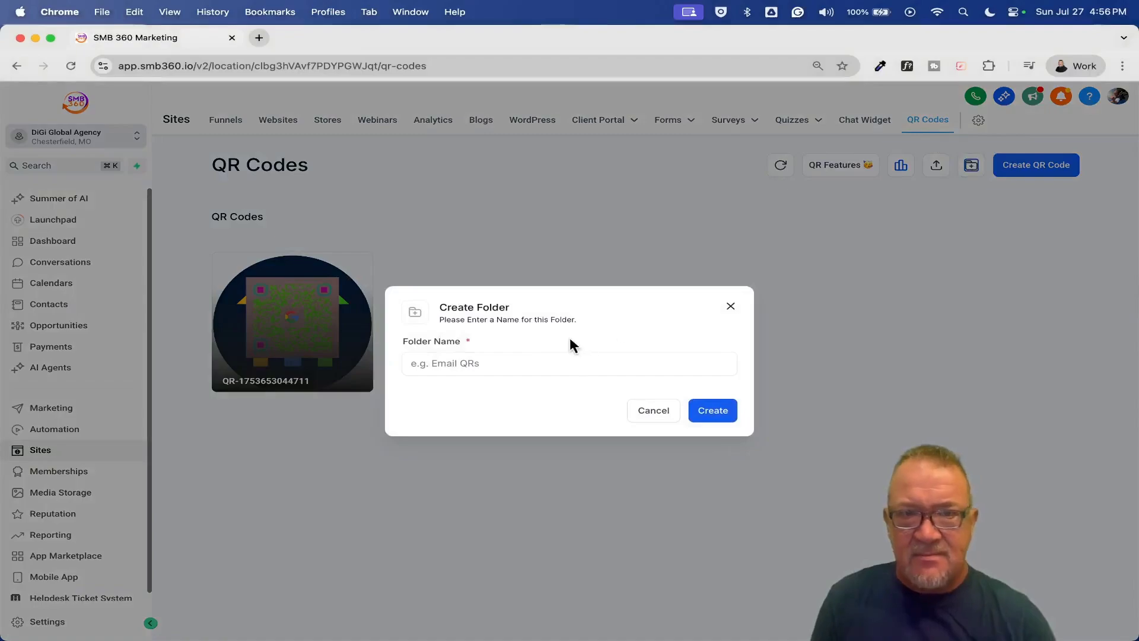
{"action": "left_click", "coordinate": [540, 356]}
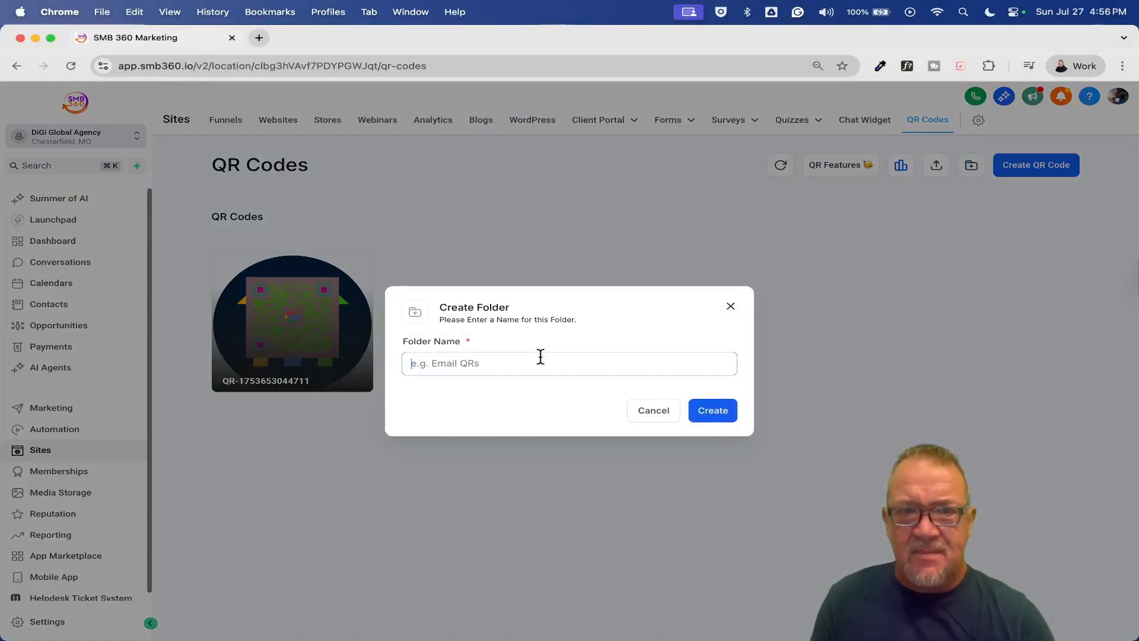
{"action": "type", "text": "Business QR"}
{"action": "key", "text": "BackSpace"}
{"action": "key", "text": "BackSpace"}
{"action": "key", "text": "BackSpace"}
{"action": "key", "text": "BackSpace"}
{"action": "key", "text": "BackSpace"}
{"action": "key", "text": "BackSpace"}
{"action": "key", "text": "BackSpace"}
{"action": "key", "text": "BackSpace"}
{"action": "key", "text": "BackSpace"}
{"action": "type", "text": "siness"}
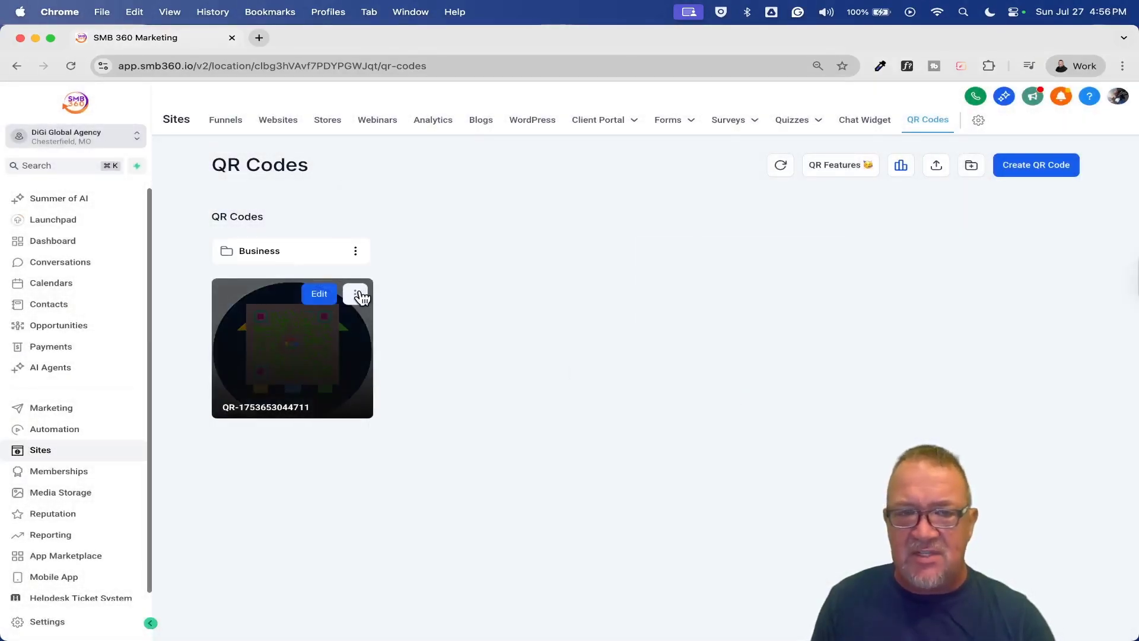
{"action": "left_click", "coordinate": [356, 294]}
{"action": "left_click", "coordinate": [412, 184]}
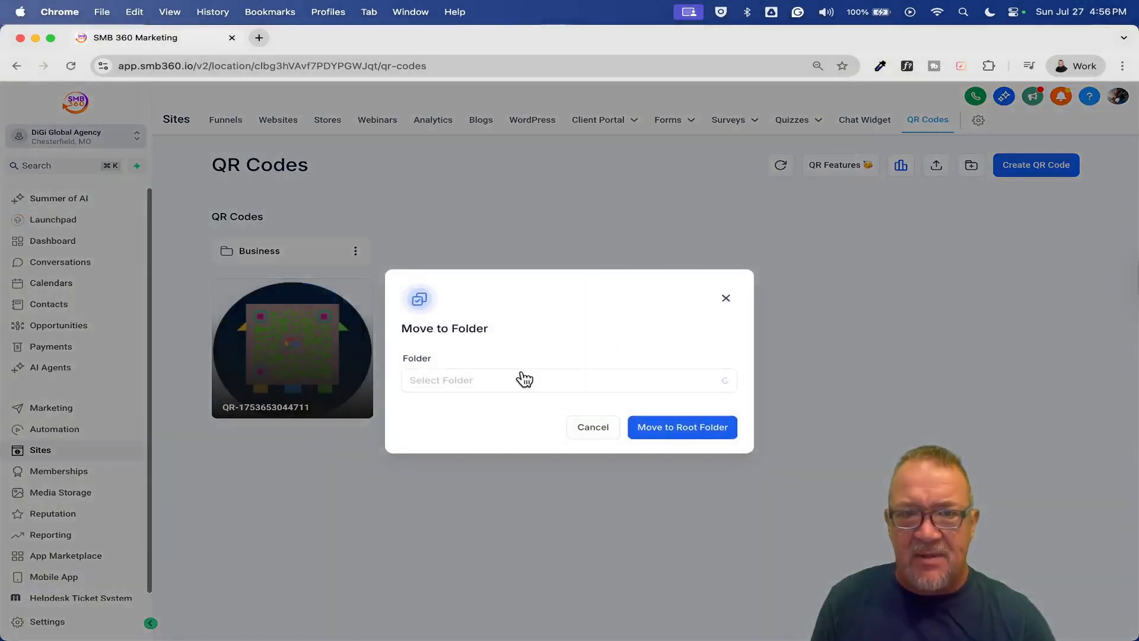
{"action": "left_click", "coordinate": [525, 380]}
{"action": "left_click", "coordinate": [486, 410]}
{"action": "left_click", "coordinate": [621, 426]}
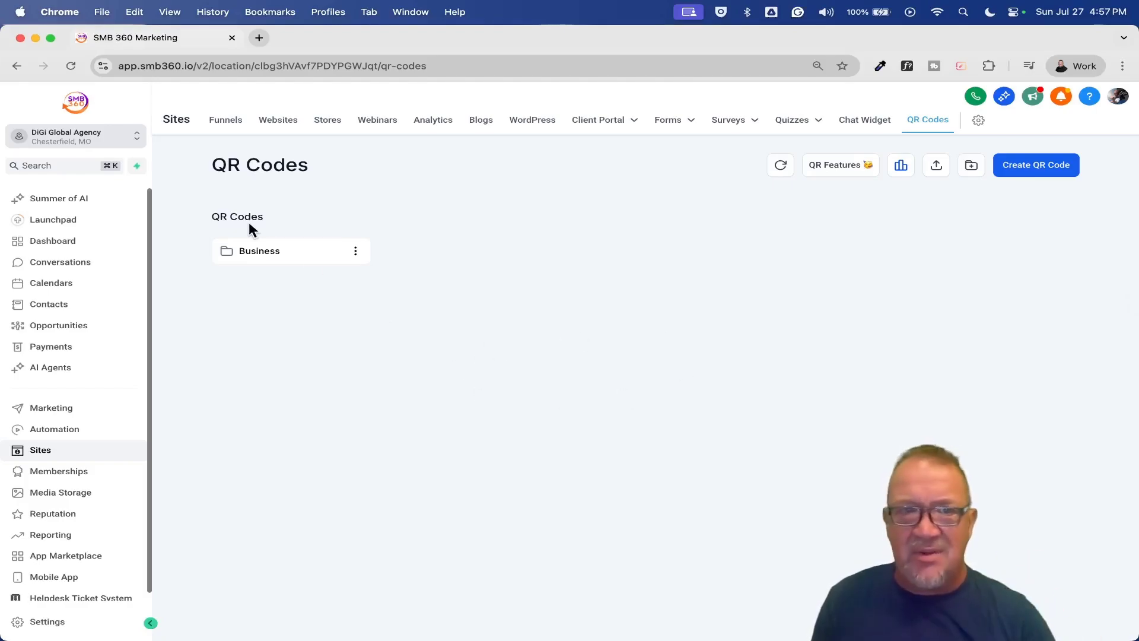
{"action": "left_click", "coordinate": [257, 252]}
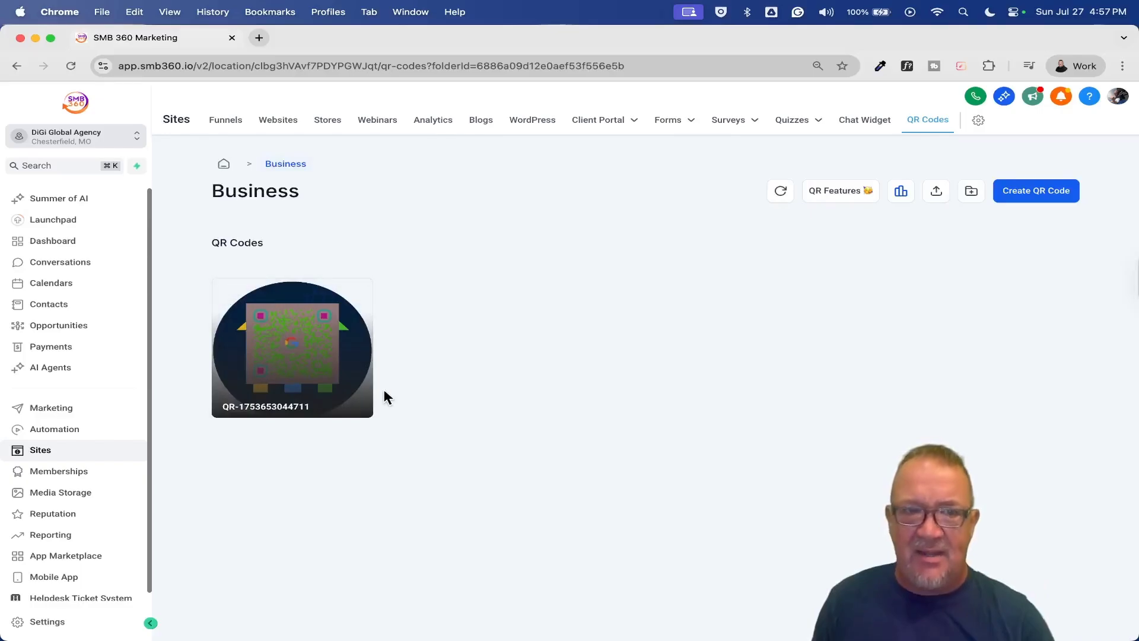
{"action": "mouse_move", "coordinate": [287, 393]}
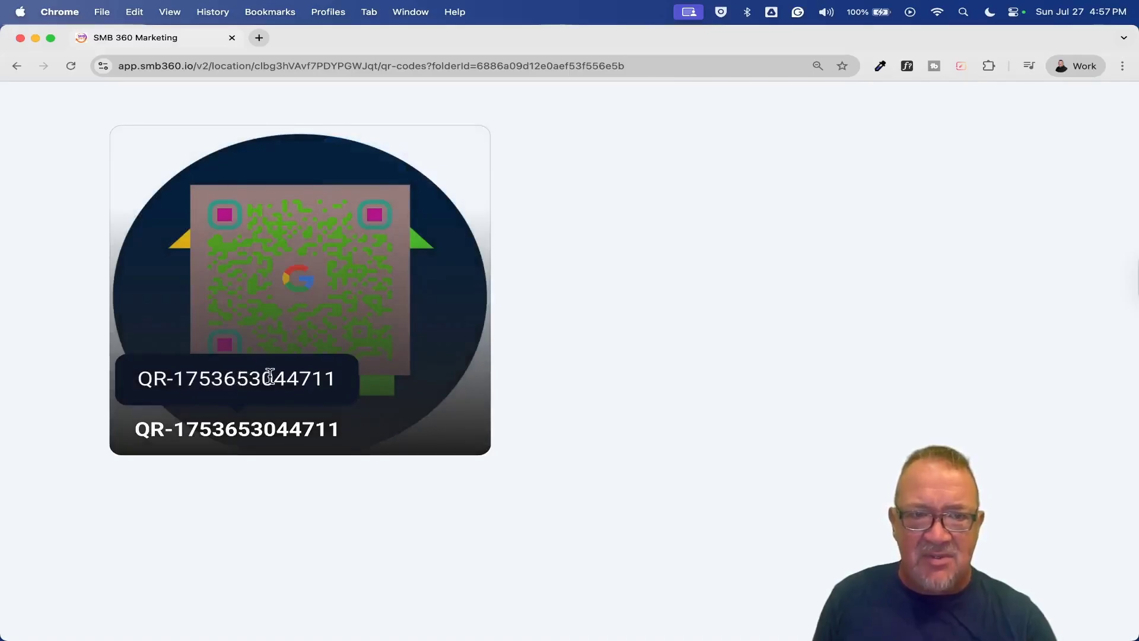
{"action": "left_click_drag", "start_coordinate": [273, 380], "coordinate": [215, 380]}
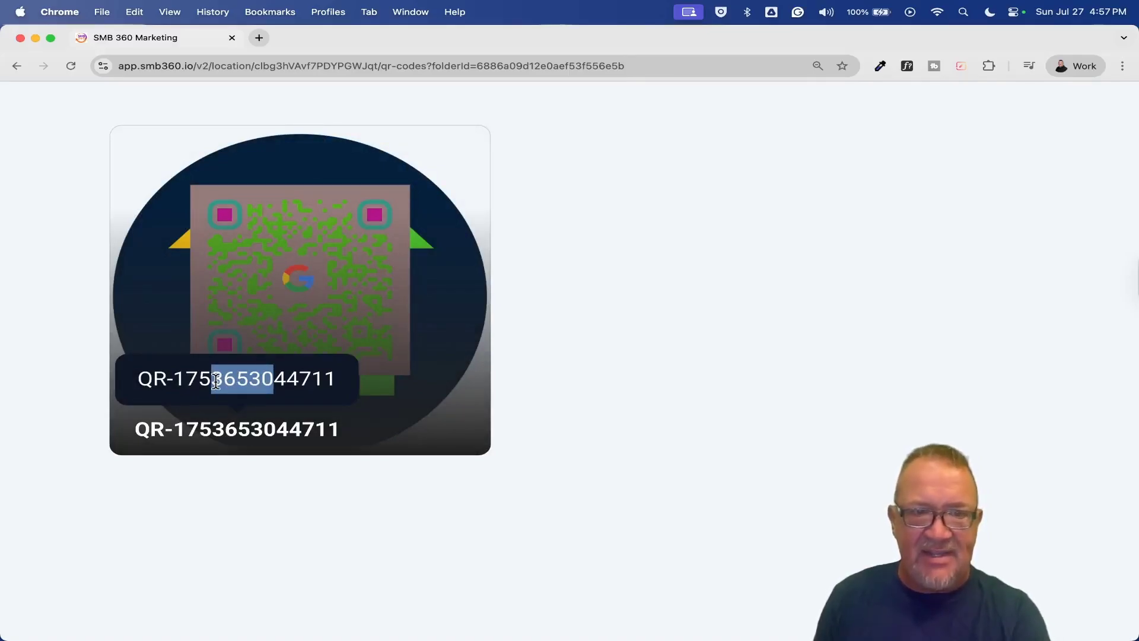
{"action": "left_click", "coordinate": [448, 160]}
{"action": "scroll", "coordinate": [635, 288], "scroll_direction": "up", "scroll_amount": 5}
{"action": "scroll", "coordinate": [636, 291], "scroll_direction": "up", "scroll_amount": 2}
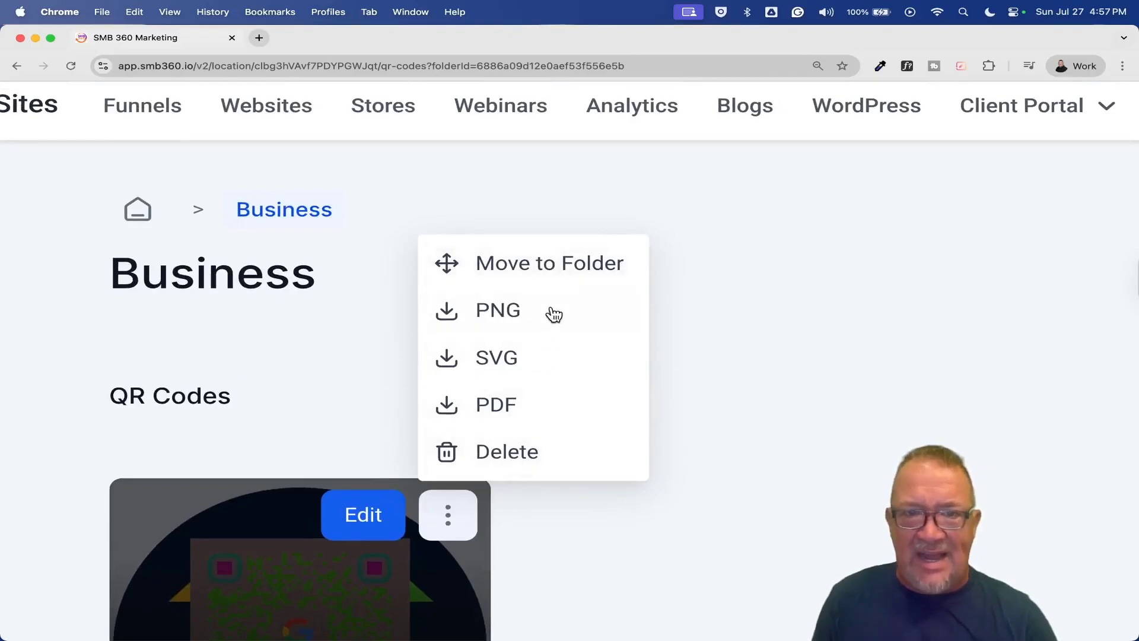
{"action": "left_click", "coordinate": [645, 510]}
{"action": "key", "text": "super+minus"}
{"action": "key", "text": "super+minus"}
{"action": "key", "text": "super+minus"}
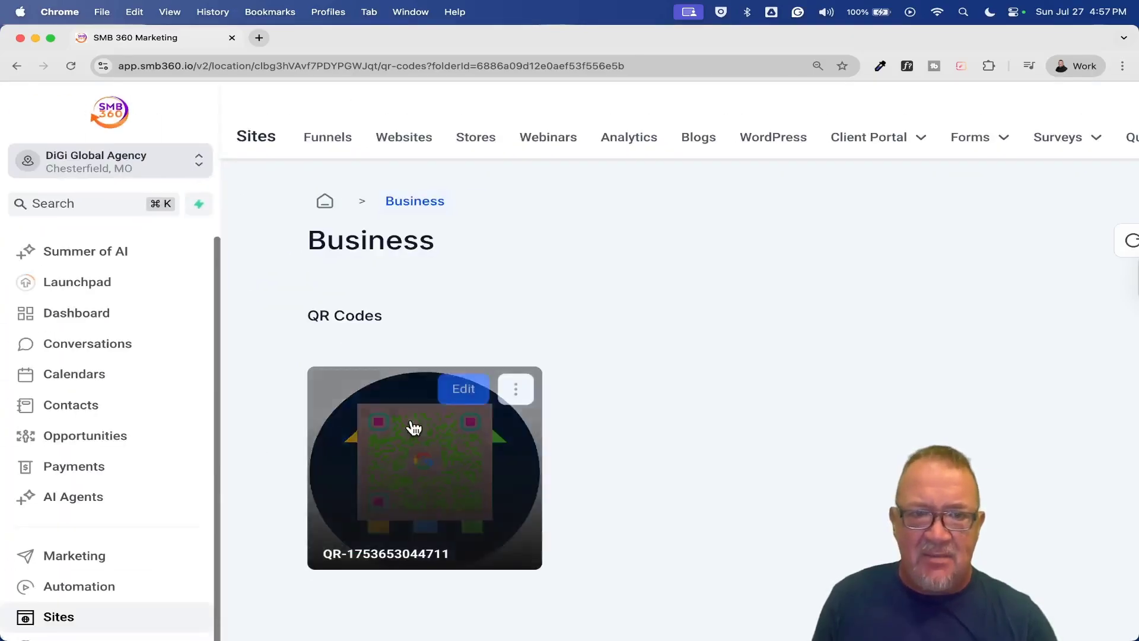
{"action": "left_click", "coordinate": [466, 389]}
{"action": "key", "text": "super+minus"}
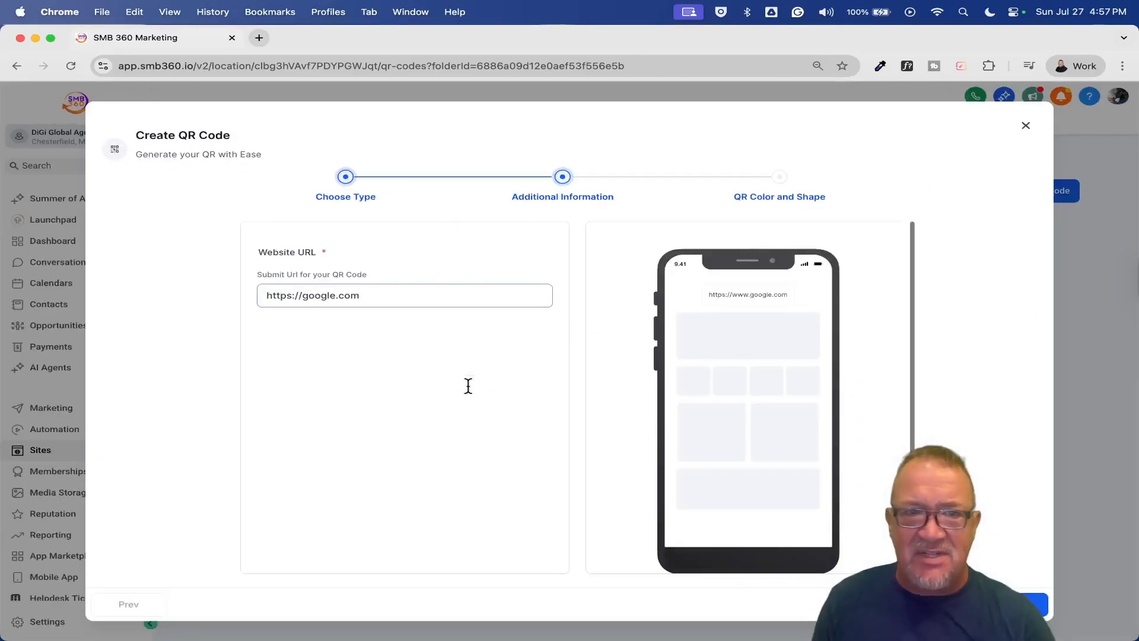
{"action": "left_click", "coordinate": [468, 386]}
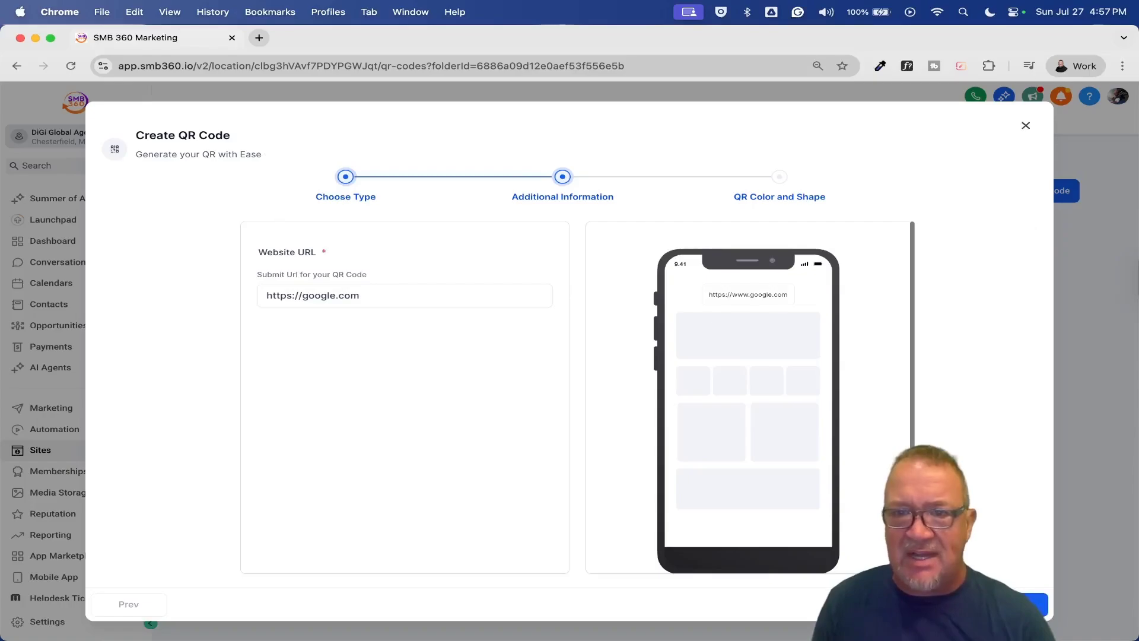
{"action": "left_click", "coordinate": [1020, 604]}
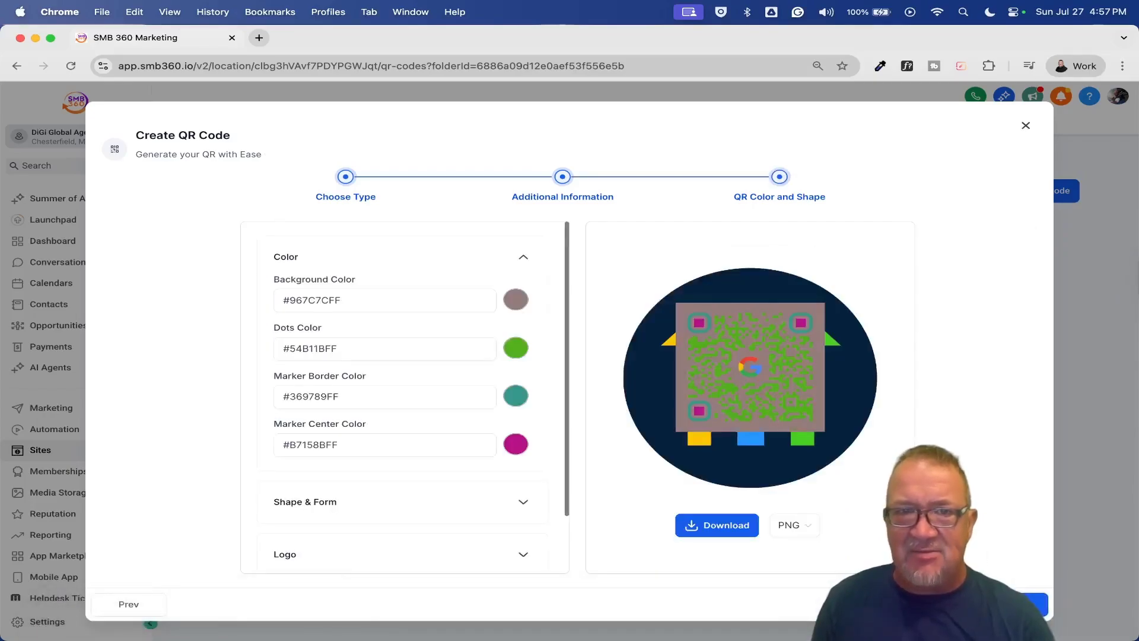
{"action": "left_click", "coordinate": [1025, 125]}
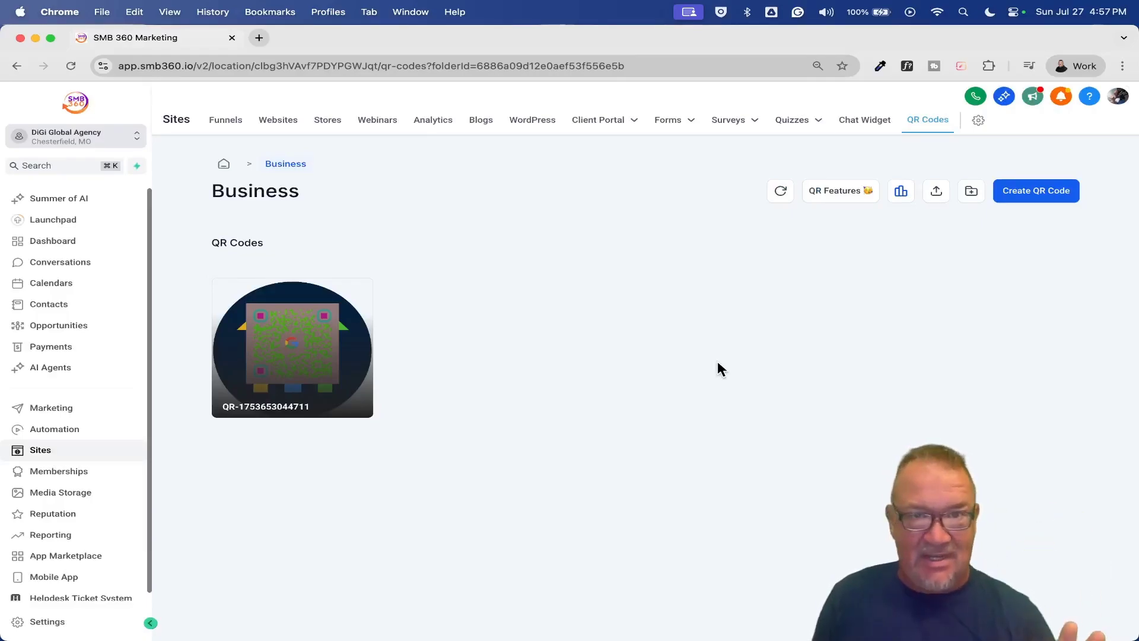
{"action": "left_click", "coordinate": [1029, 191]}
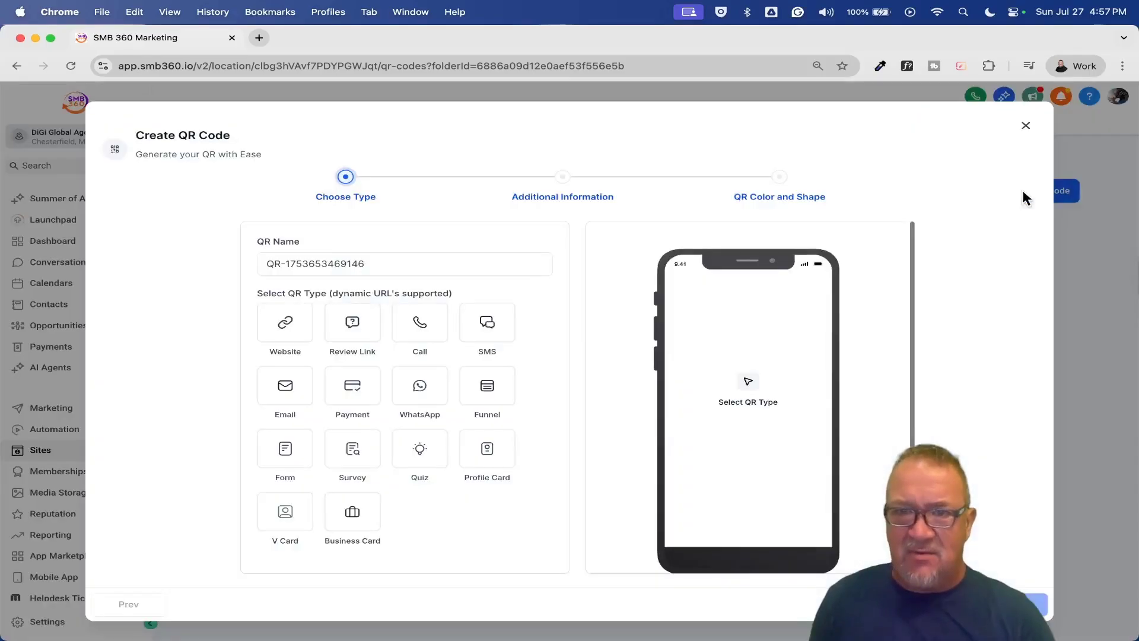
{"action": "scroll", "coordinate": [425, 440], "scroll_direction": "up", "scroll_amount": 5}
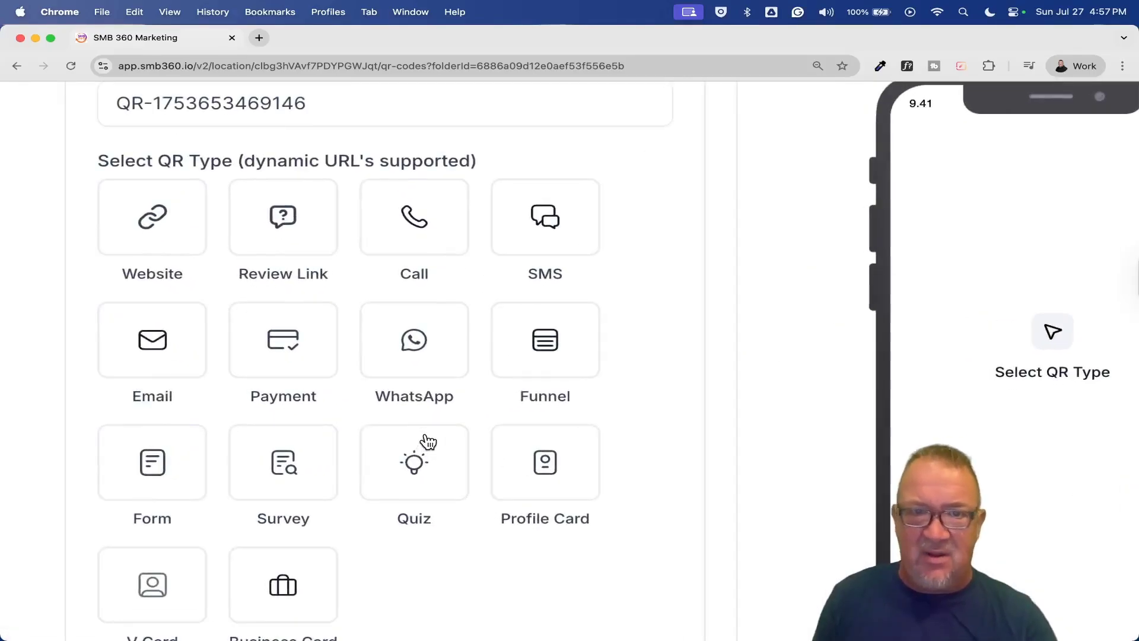
{"action": "scroll", "coordinate": [427, 442], "scroll_direction": "down", "scroll_amount": 1}
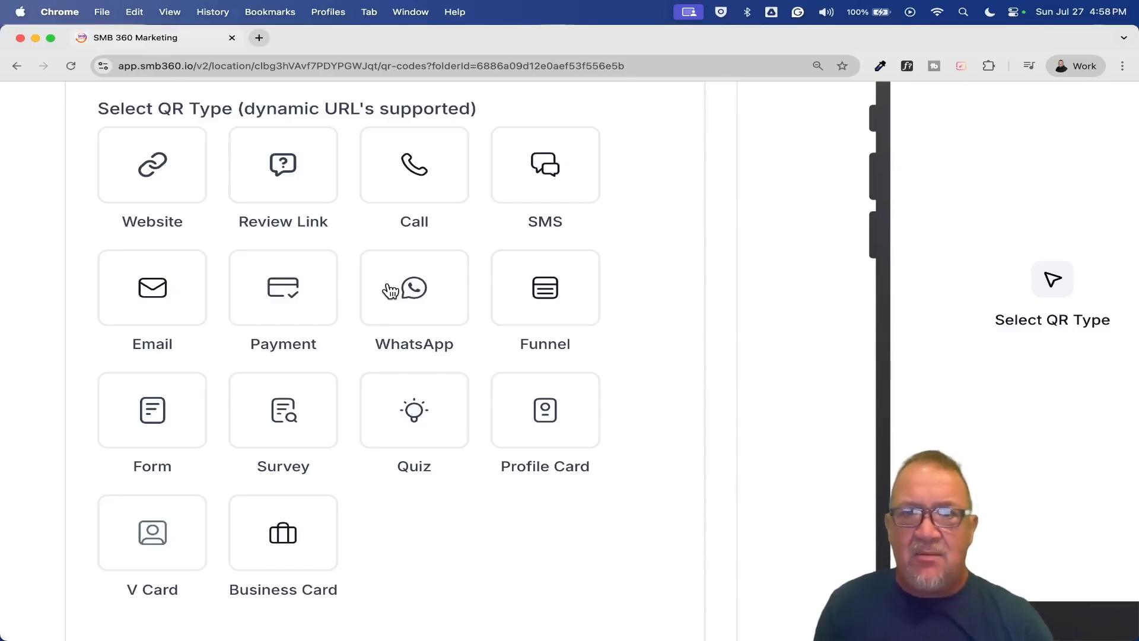
{"action": "scroll", "coordinate": [391, 291], "scroll_direction": "down", "scroll_amount": 5}
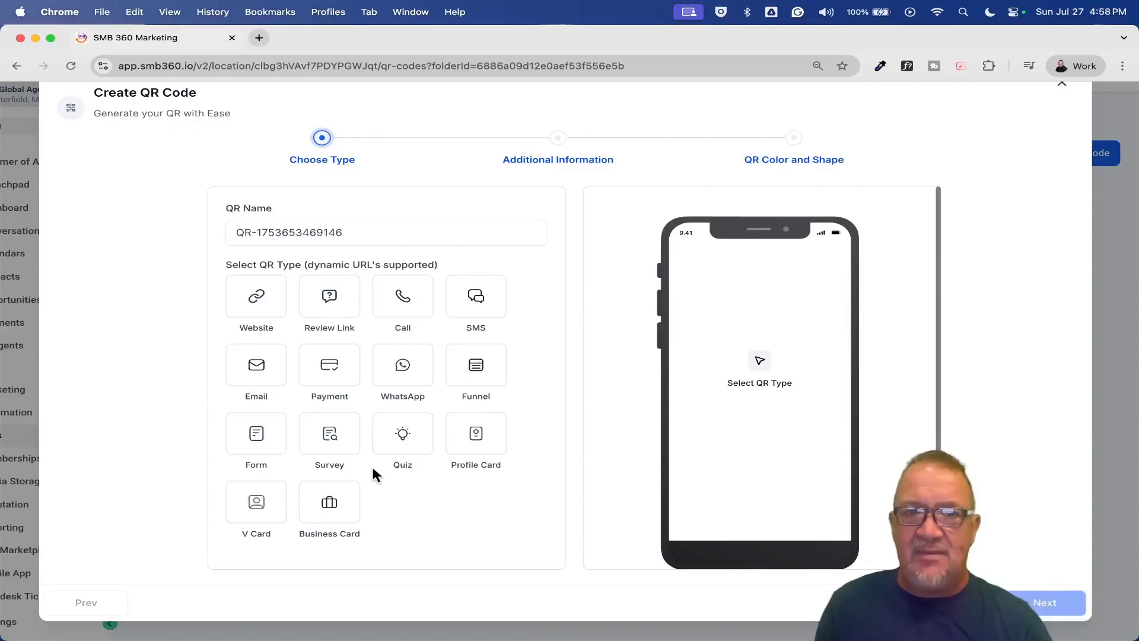
- Make the new code a Form QR linked to the Onboarding Form
{"action": "left_click", "coordinate": [255, 444]}
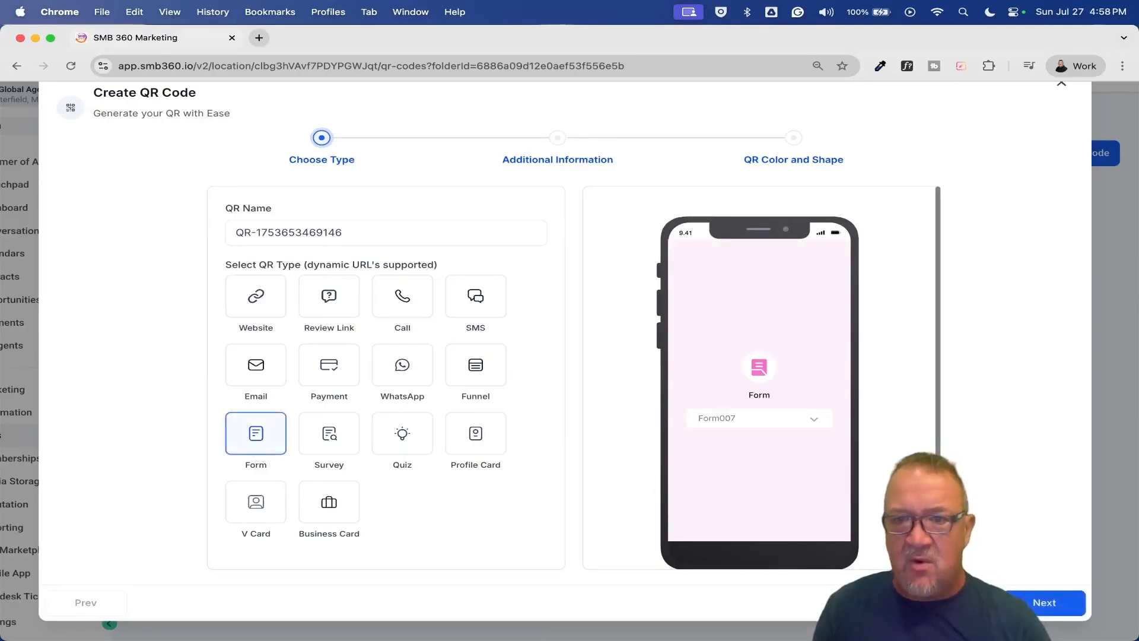
{"action": "left_click", "coordinate": [1042, 602]}
{"action": "left_click", "coordinate": [487, 247]}
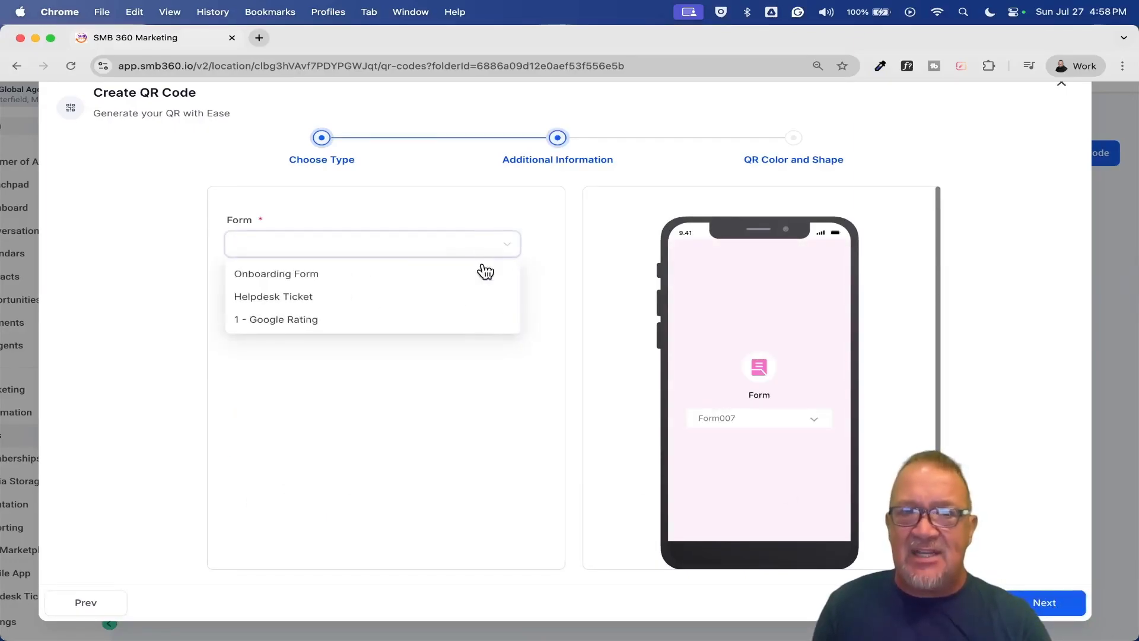
{"action": "left_click", "coordinate": [420, 275]}
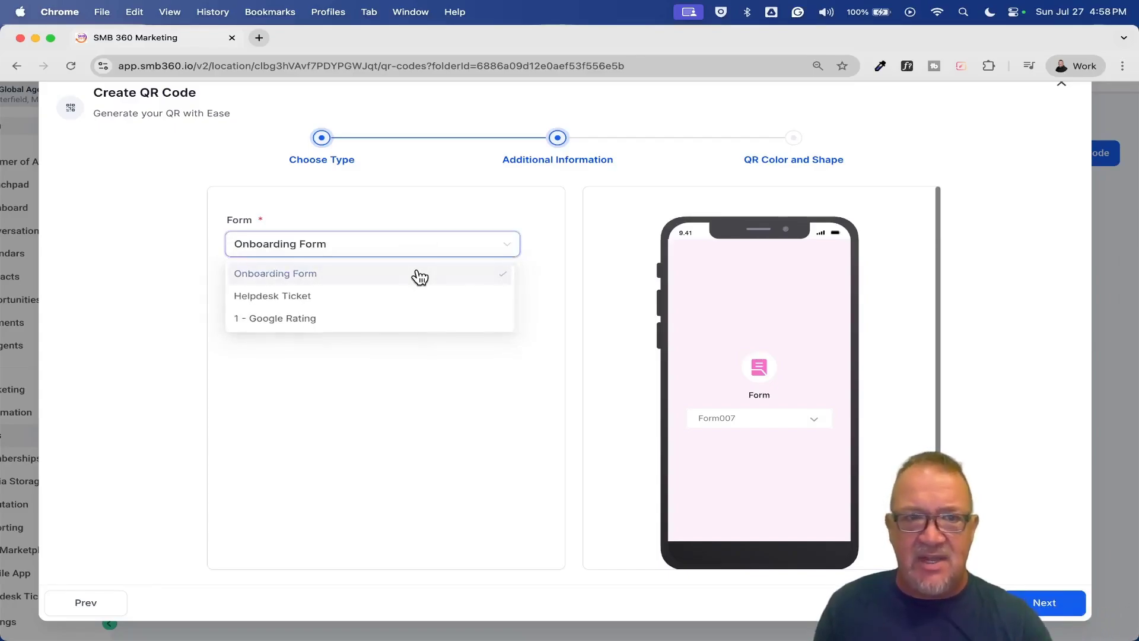
- Close the QR creator and discard the unsaved code without saving
{"action": "left_click", "coordinate": [1044, 602]}
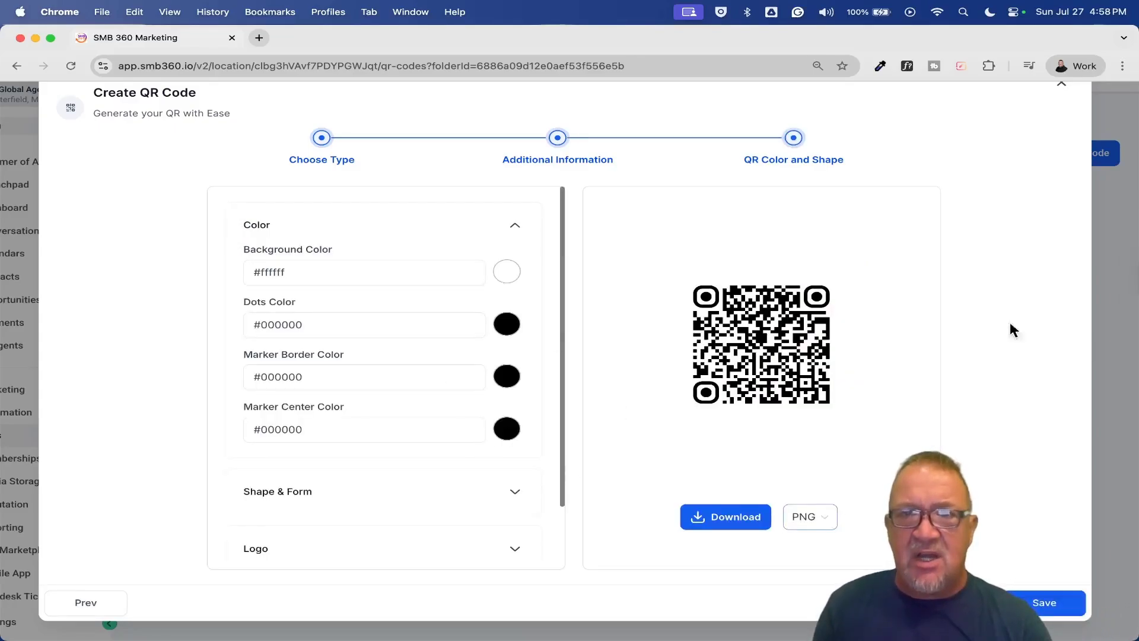
{"action": "left_click", "coordinate": [1063, 83]}
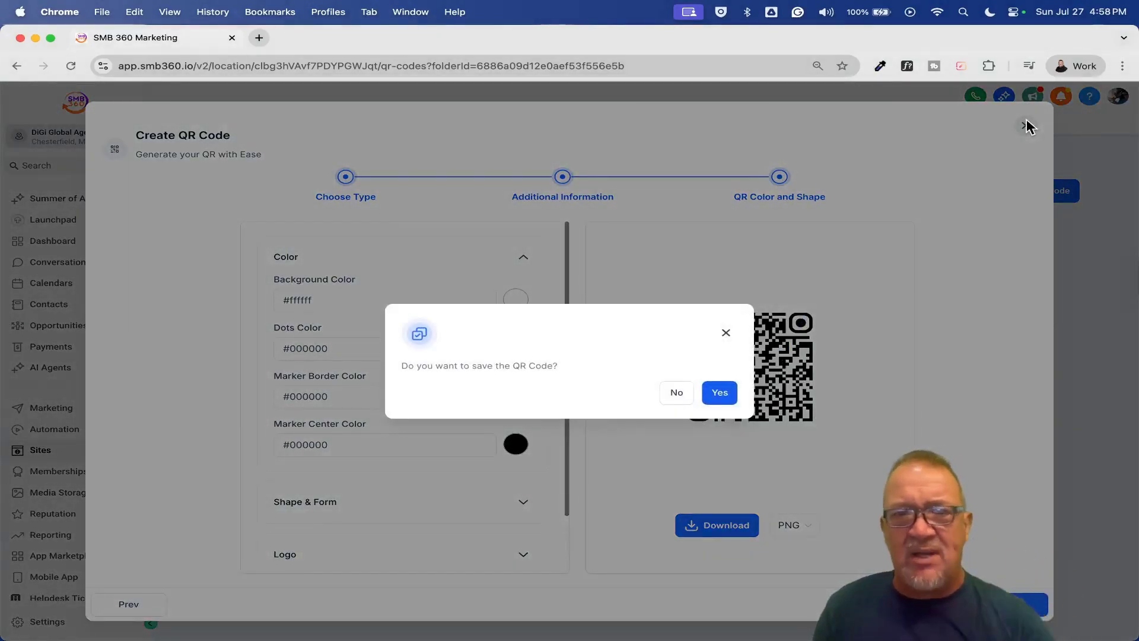
{"action": "left_click", "coordinate": [674, 395]}
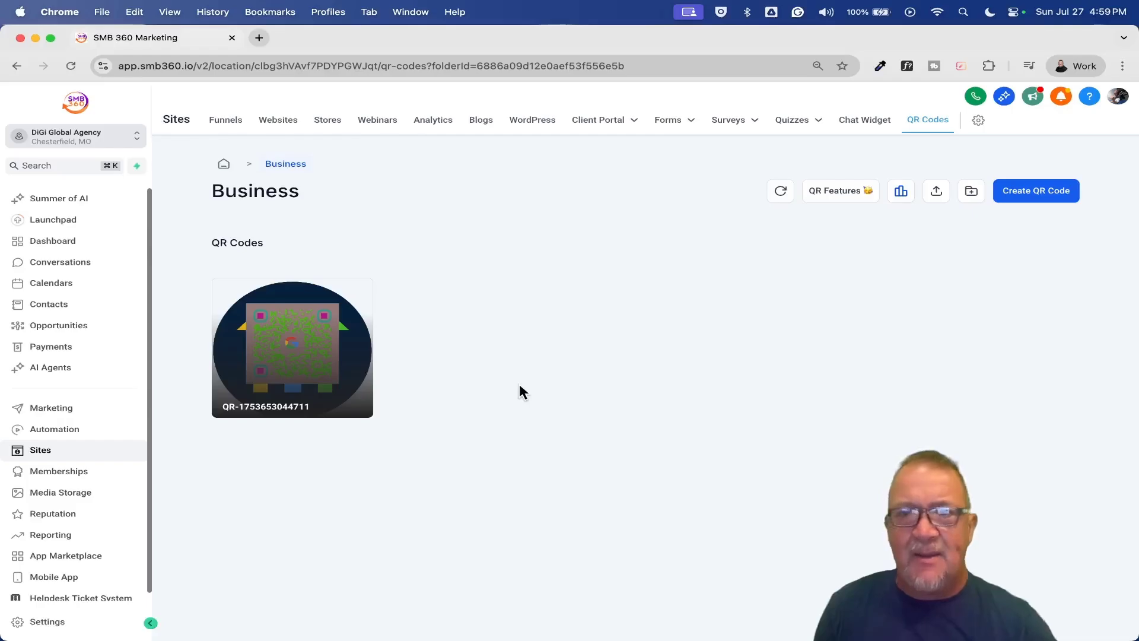
- Start a new QR code with the Profile Card type and scroll through its sample profile preview
{"action": "left_click", "coordinate": [1010, 182]}
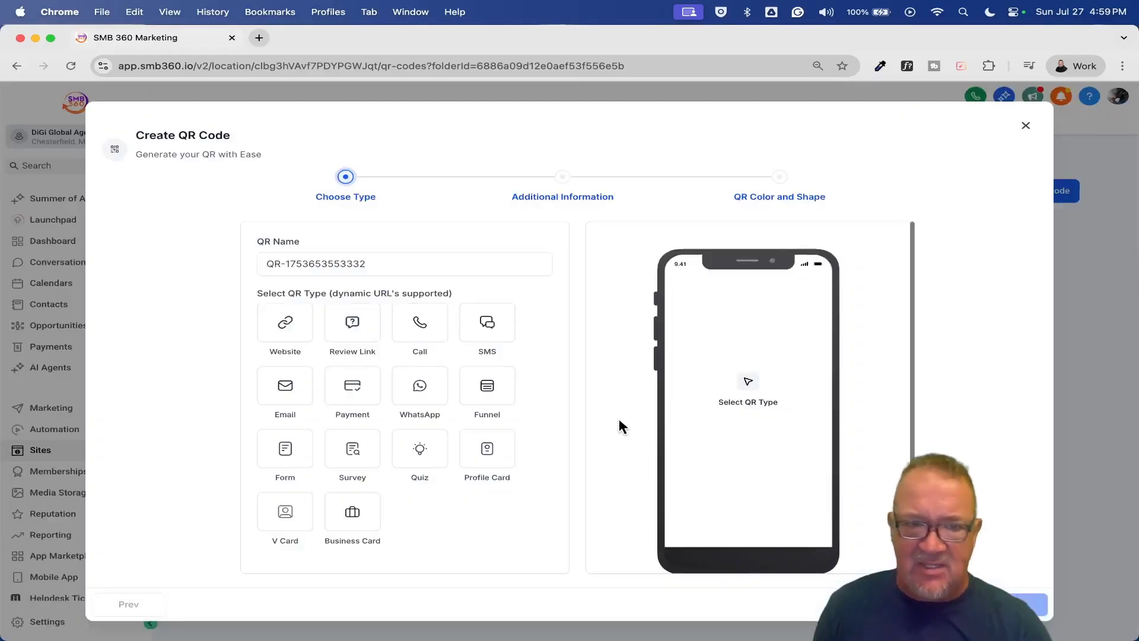
{"action": "left_click", "coordinate": [486, 457]}
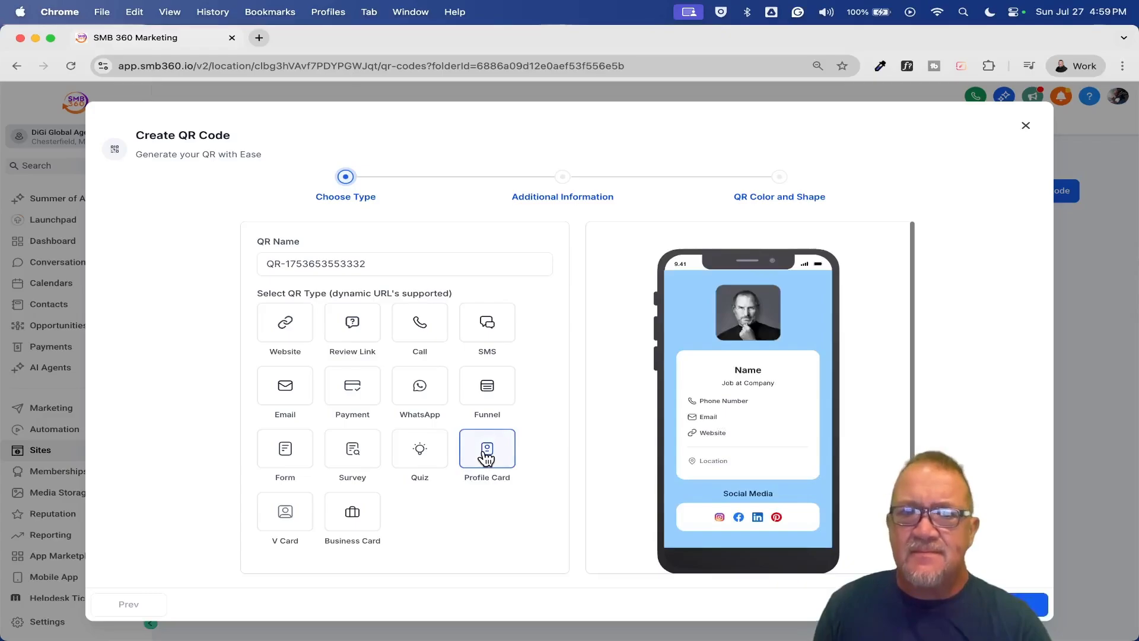
{"action": "scroll", "coordinate": [772, 468], "scroll_direction": "down", "scroll_amount": 1}
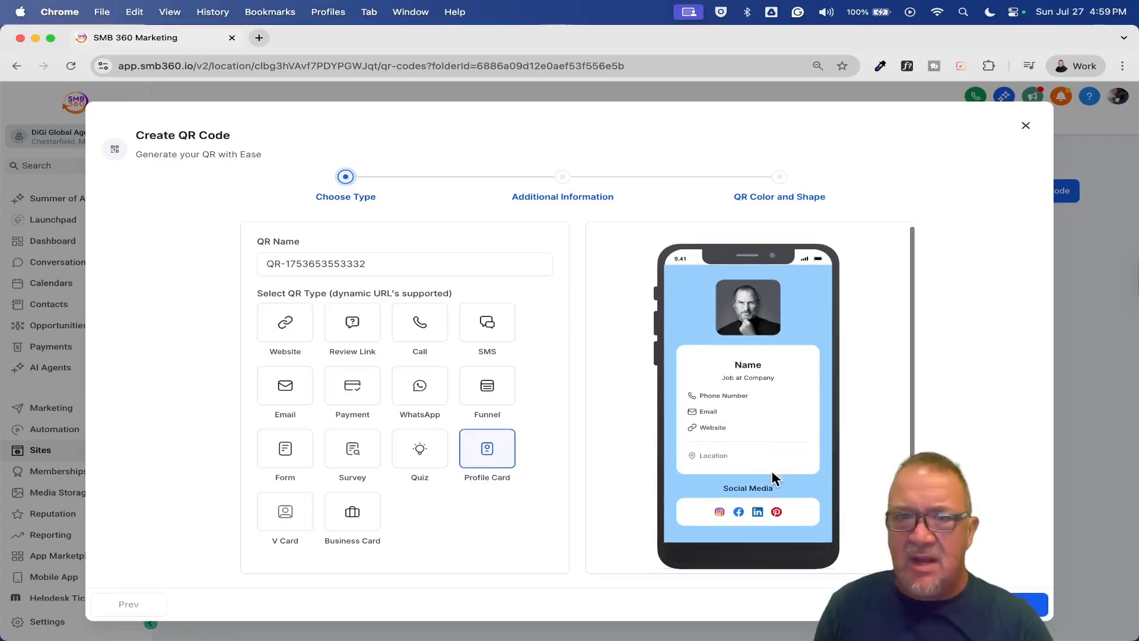
{"action": "scroll", "coordinate": [771, 468], "scroll_direction": "up", "scroll_amount": 5}
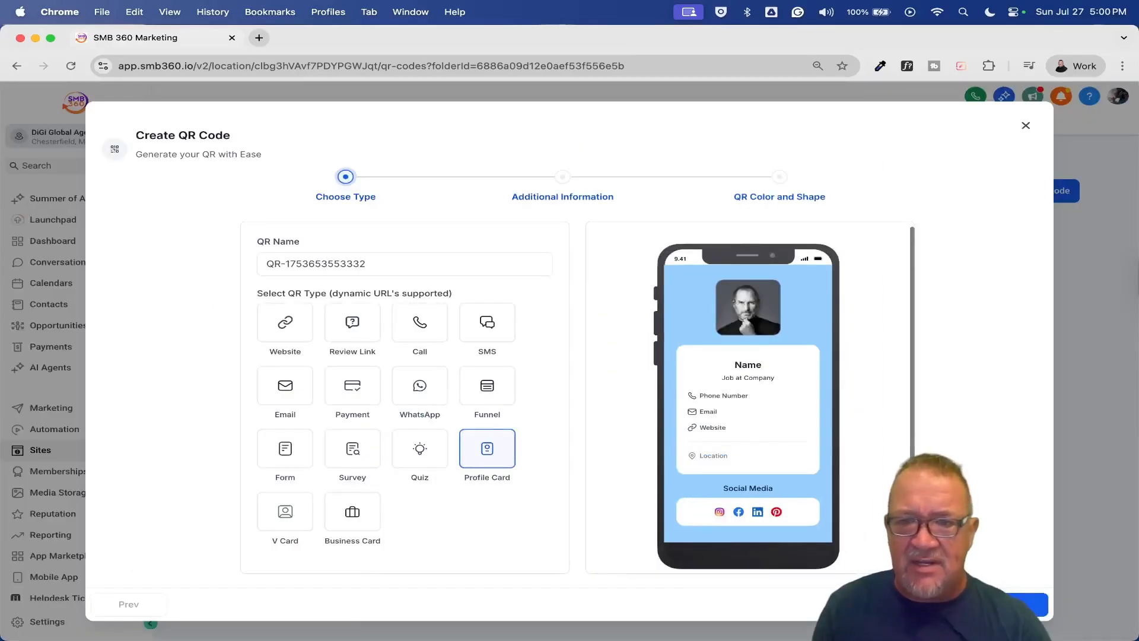
- Move to the page details and set the page colour to dark blue #0B5896FF
{"action": "left_click", "coordinate": [1030, 604]}
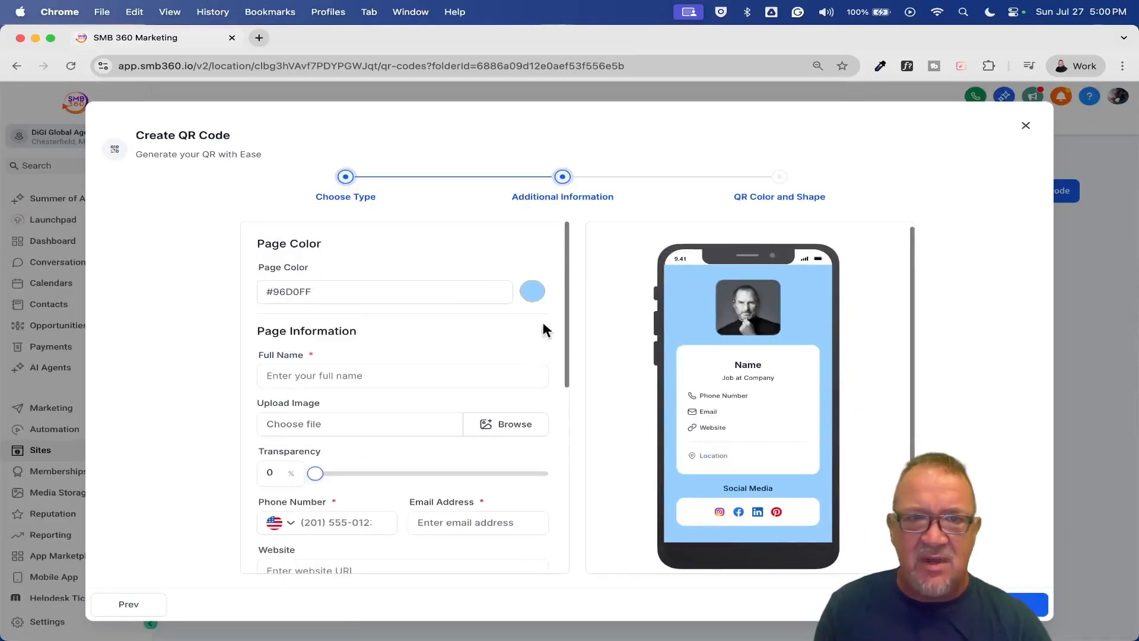
{"action": "left_click", "coordinate": [532, 292]}
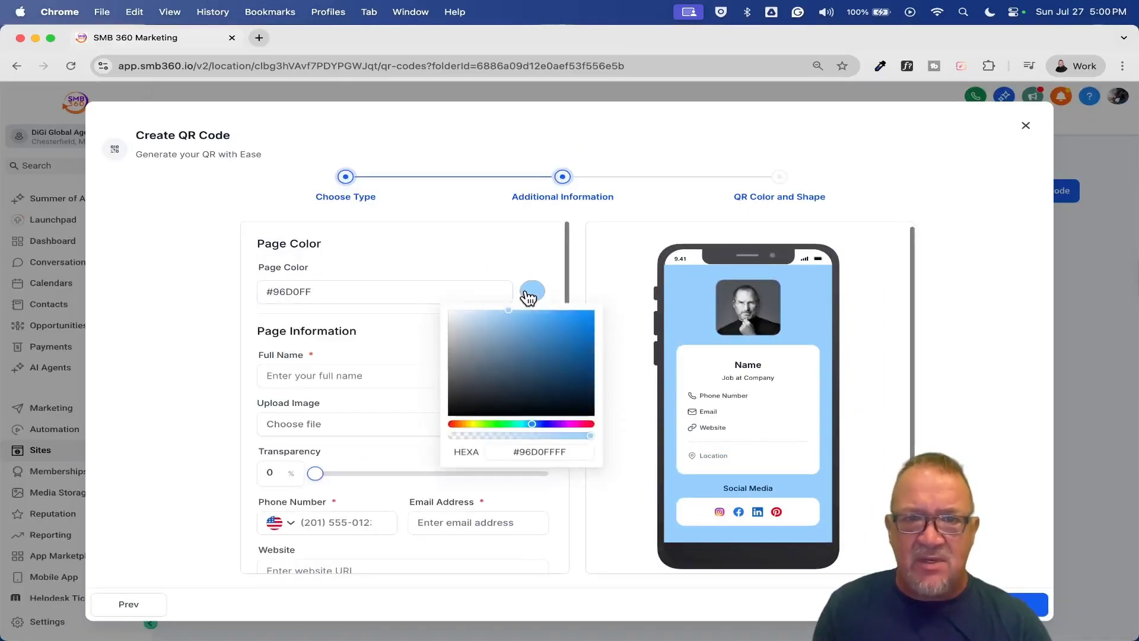
{"action": "left_click", "coordinate": [584, 353]}
{"action": "scroll", "coordinate": [356, 297], "scroll_direction": "down", "scroll_amount": 3}
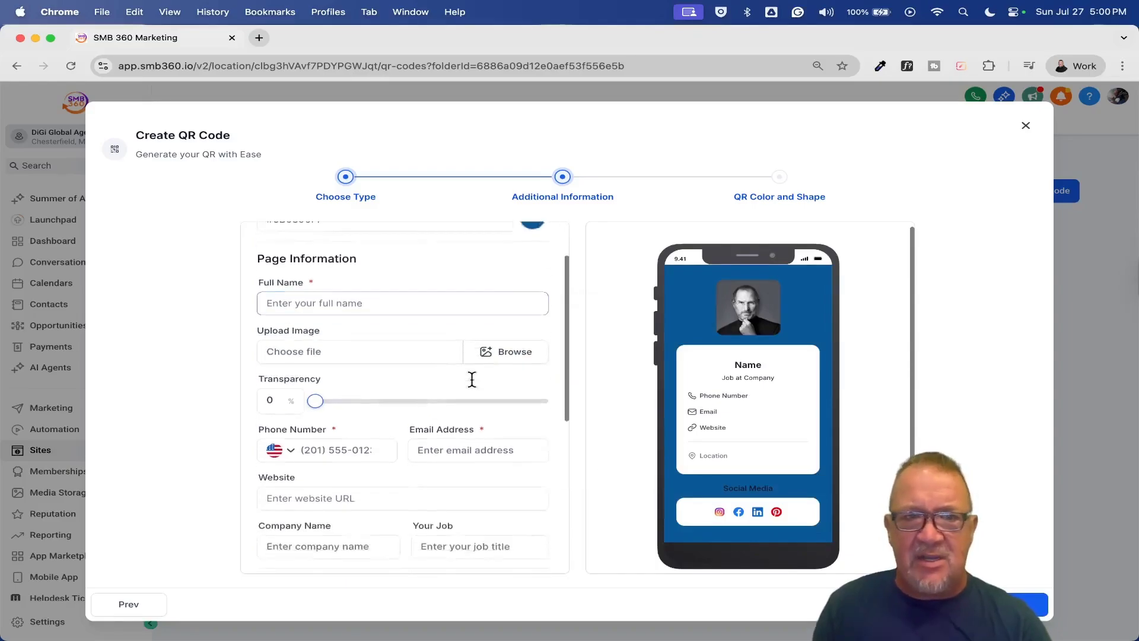
- Enter the person's full name and attach the skydiving photo from media storage, transparency left at 0
{"action": "left_click", "coordinate": [311, 285]}
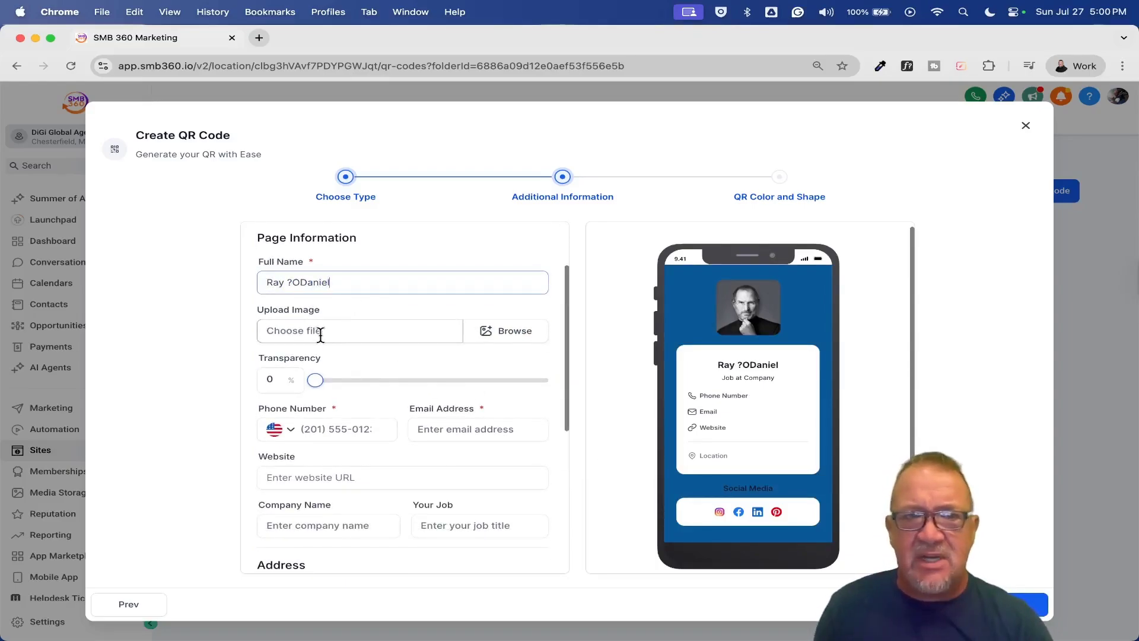
{"action": "left_click", "coordinate": [503, 330]}
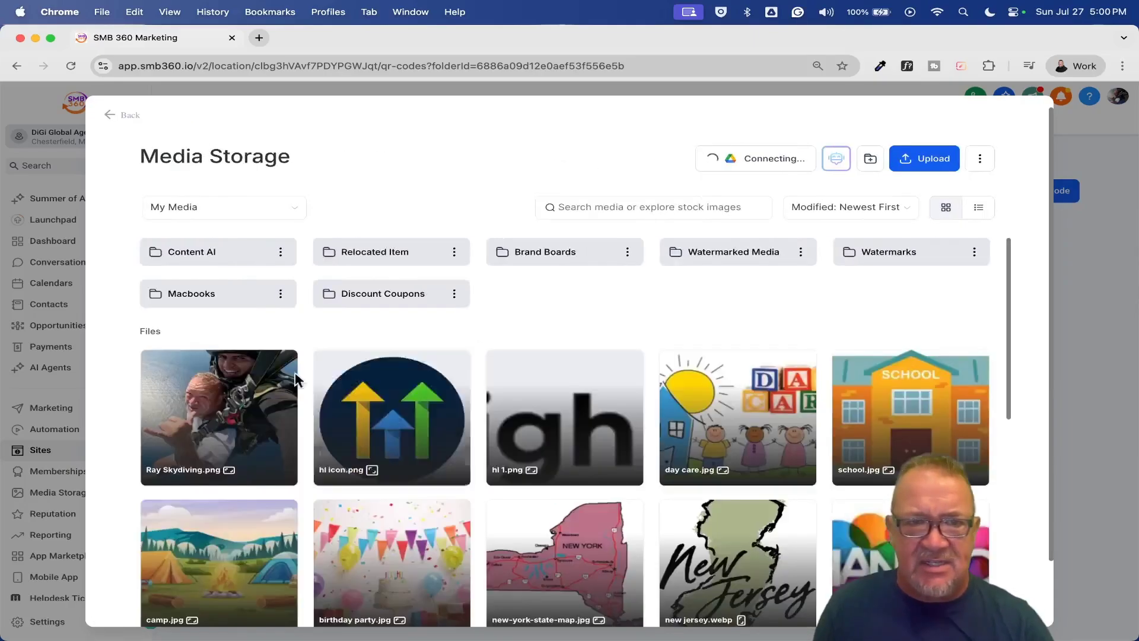
{"action": "left_click", "coordinate": [236, 407]}
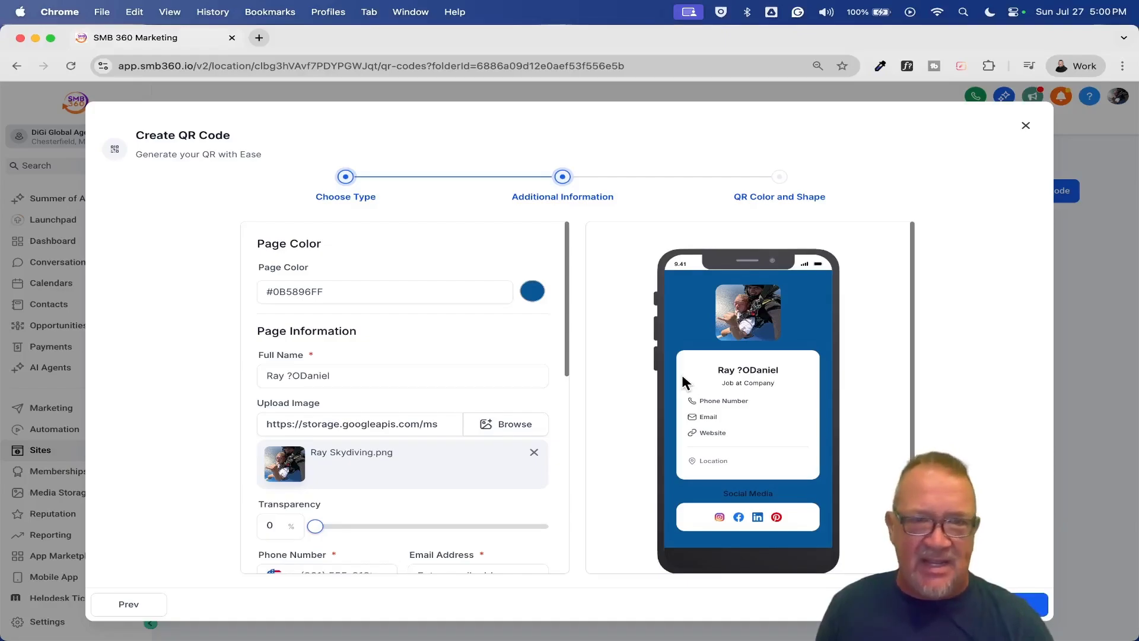
{"action": "scroll", "coordinate": [448, 401], "scroll_direction": "down", "scroll_amount": 5}
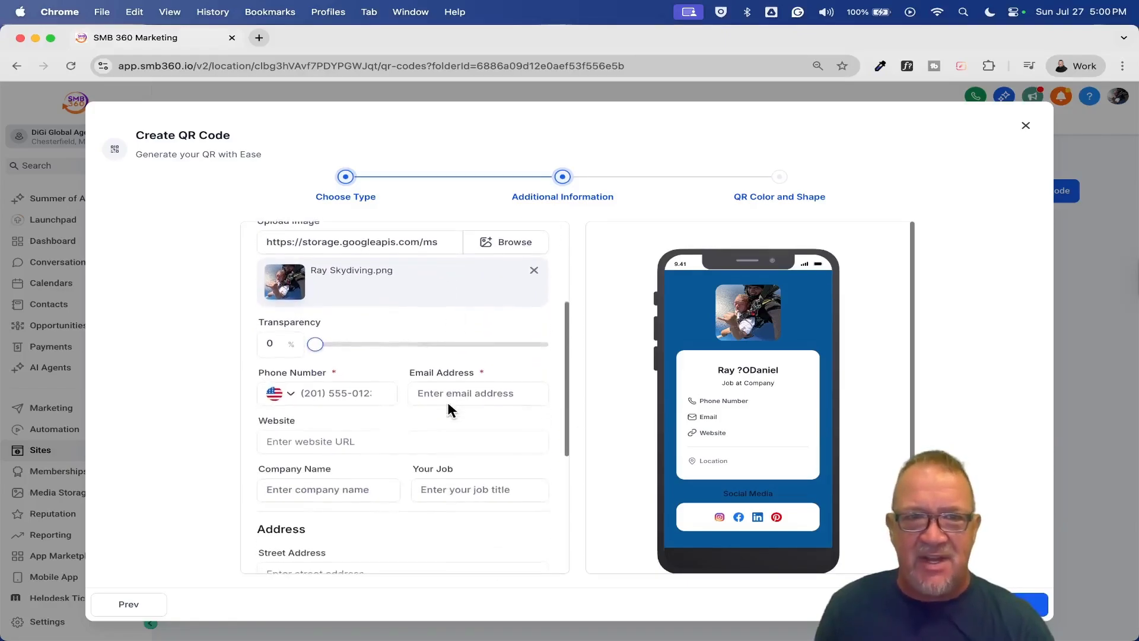
{"action": "left_click_drag", "start_coordinate": [313, 347], "coordinate": [290, 369]}
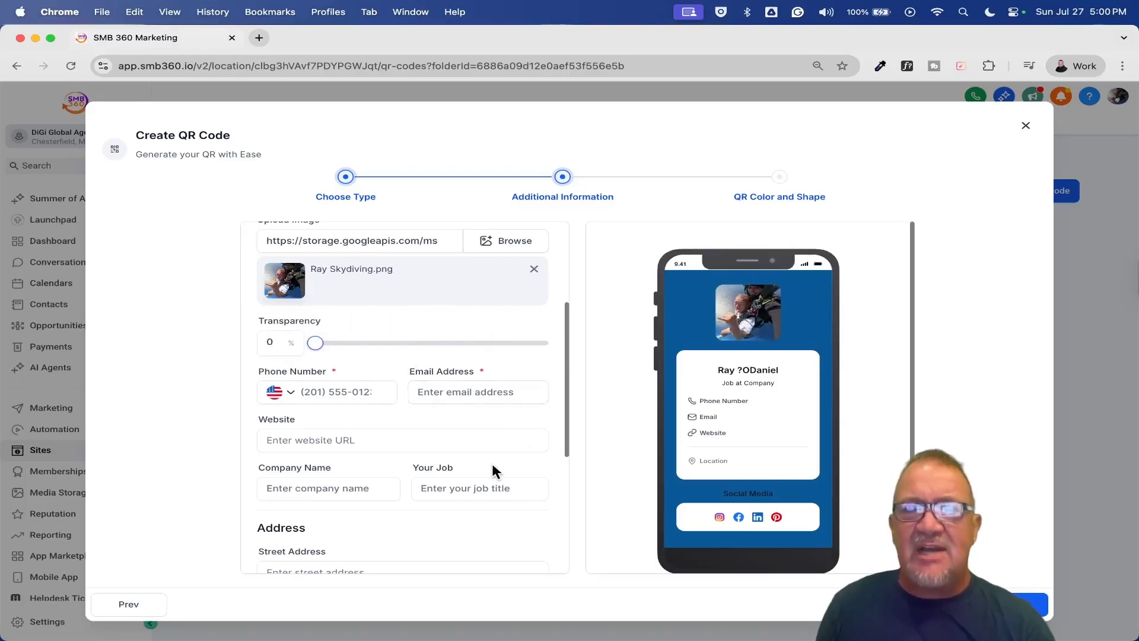
- Check the street address field and the social channels: Instagram, Facebook, LinkedIn, Pinterest
{"action": "scroll", "coordinate": [466, 474], "scroll_direction": "down", "scroll_amount": 3}
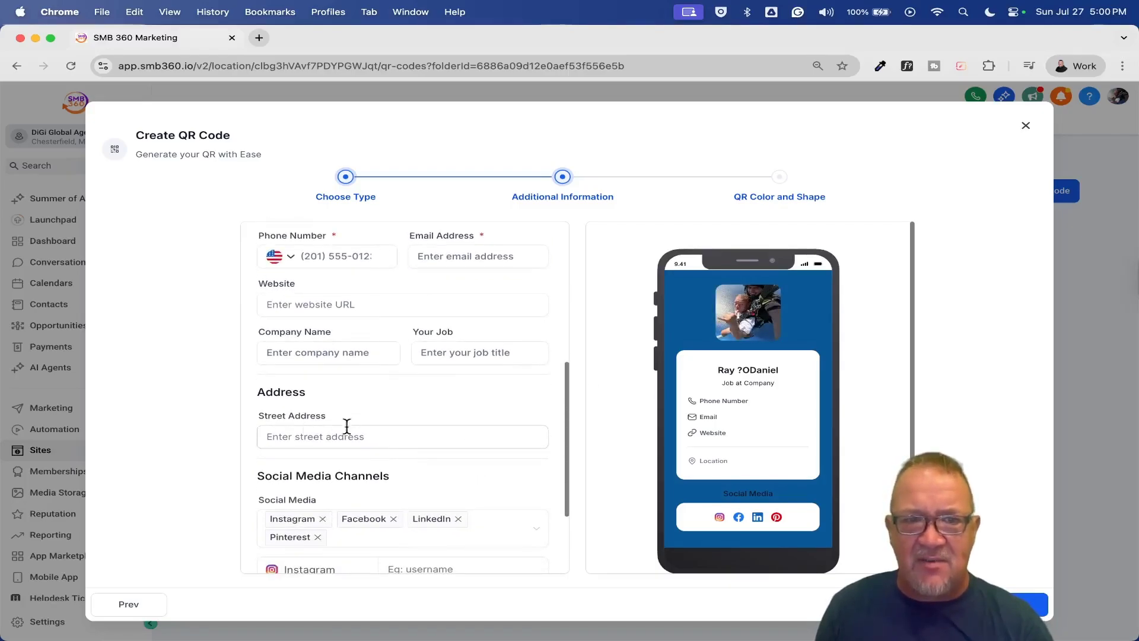
{"action": "left_click", "coordinate": [377, 442]}
{"action": "scroll", "coordinate": [376, 444], "scroll_direction": "down", "scroll_amount": 3}
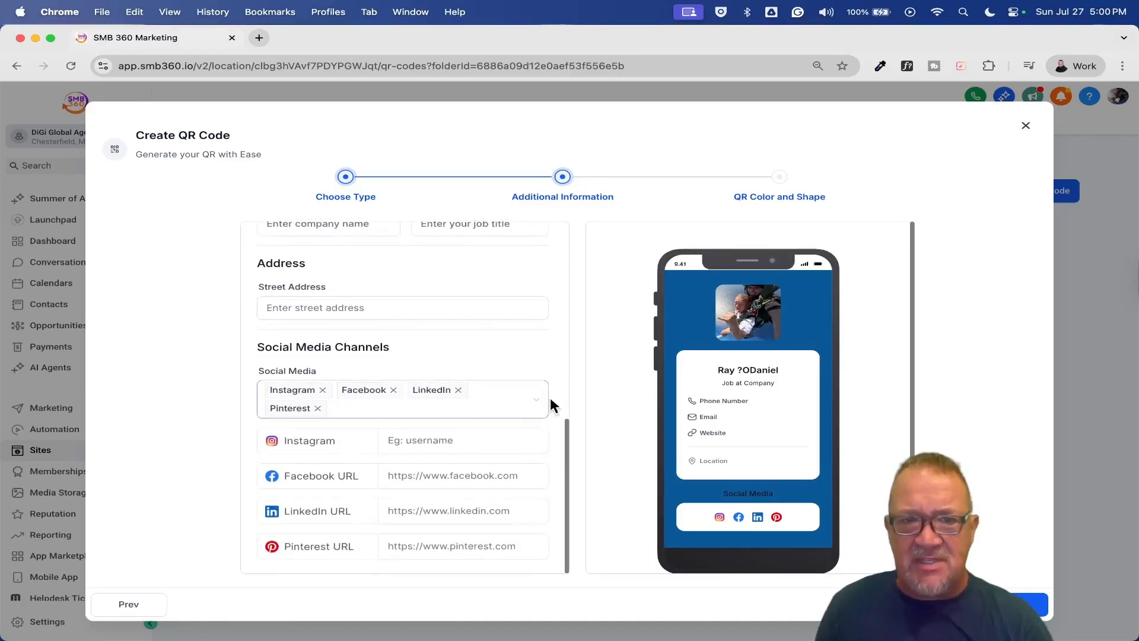
{"action": "left_click", "coordinate": [530, 404]}
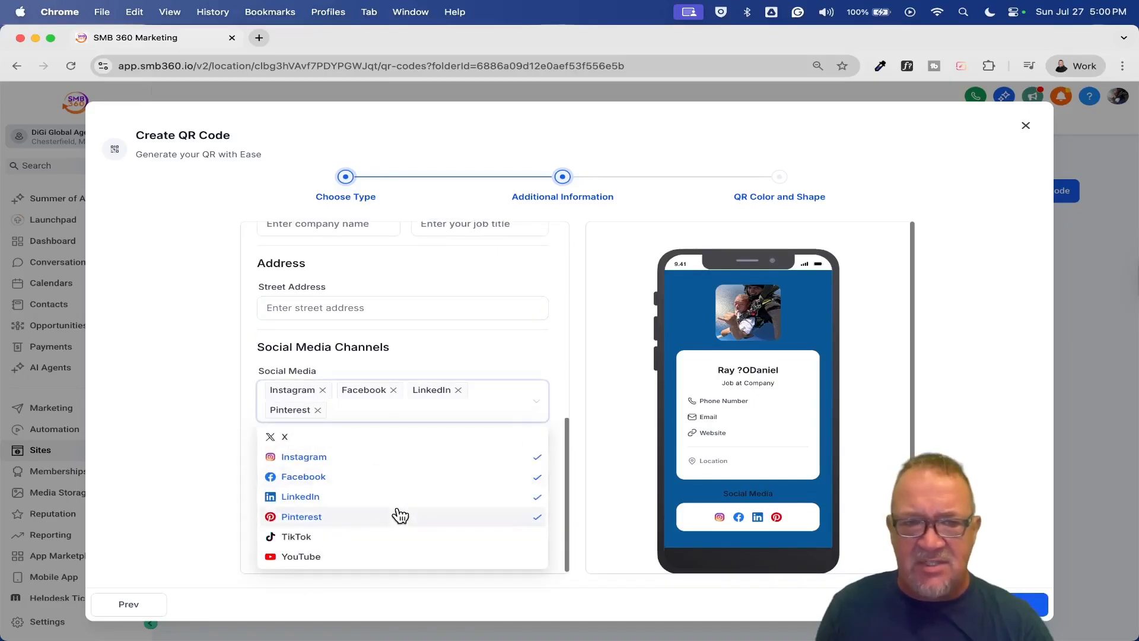
{"action": "left_click", "coordinate": [466, 348]}
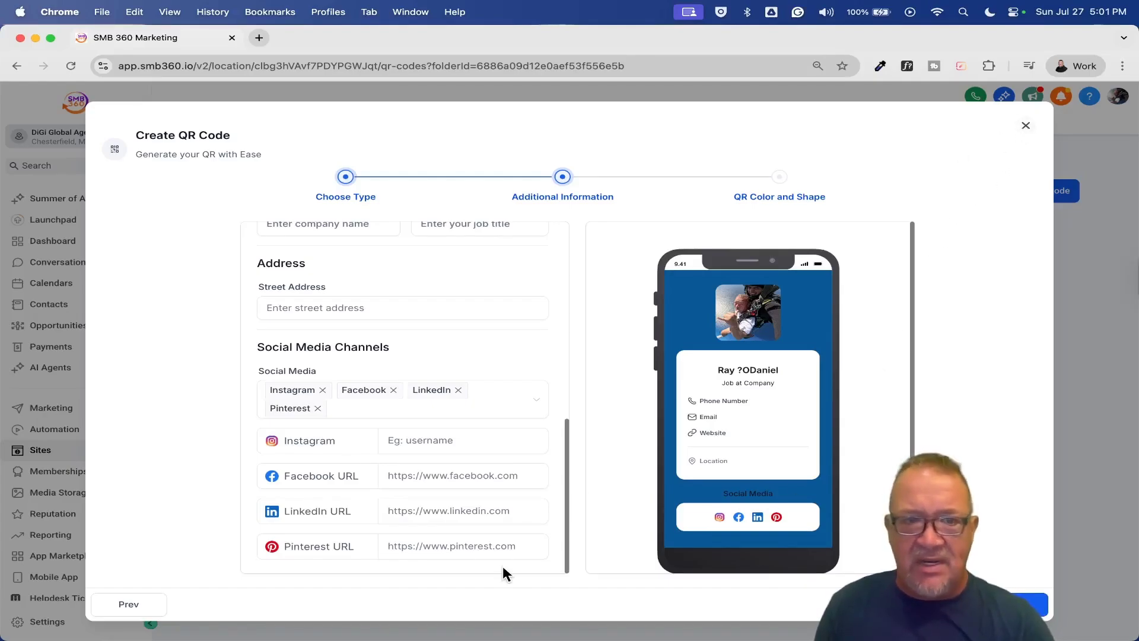
- Switch the QR type to V Card and review its Contact Information fields
{"action": "left_click", "coordinate": [131, 605]}
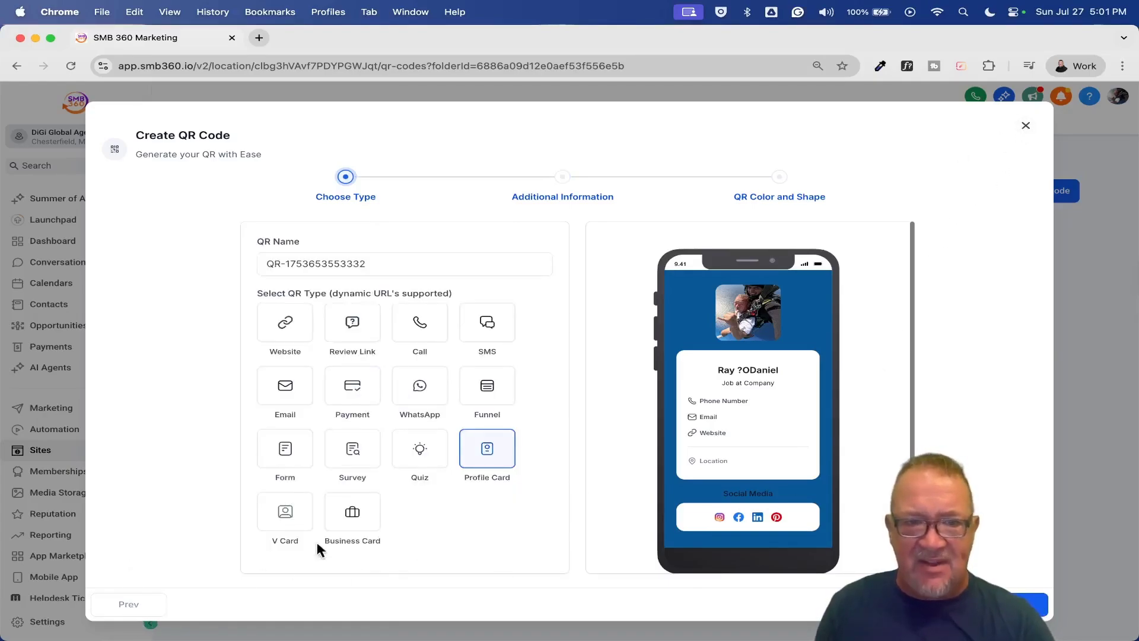
{"action": "left_click", "coordinate": [285, 518]}
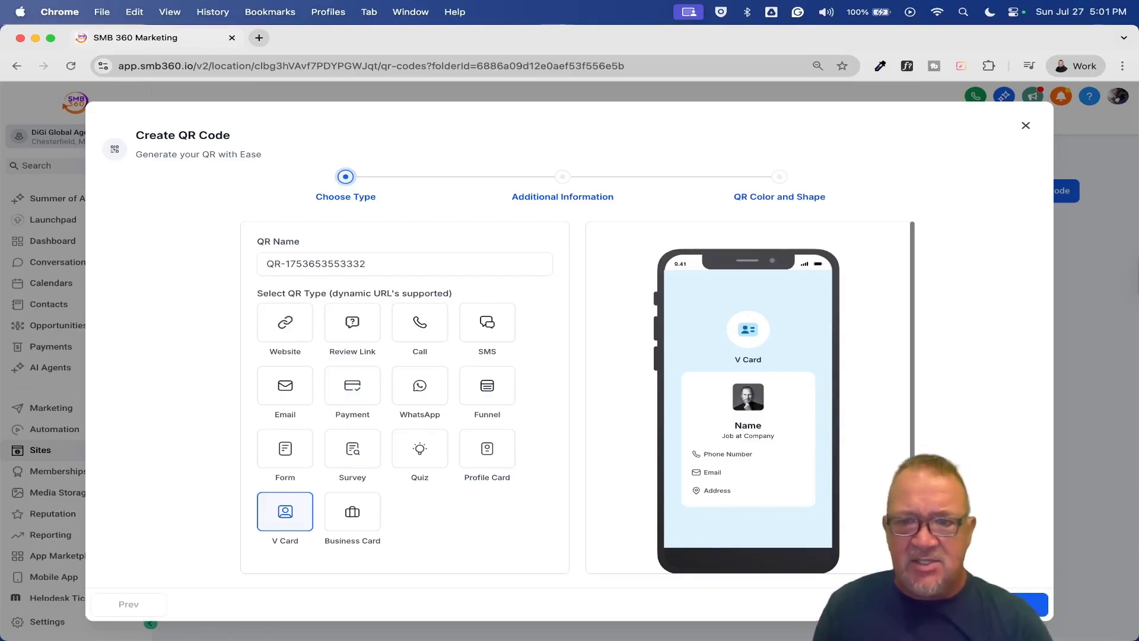
{"action": "left_click", "coordinate": [1029, 604]}
{"action": "scroll", "coordinate": [439, 388], "scroll_direction": "down", "scroll_amount": 5}
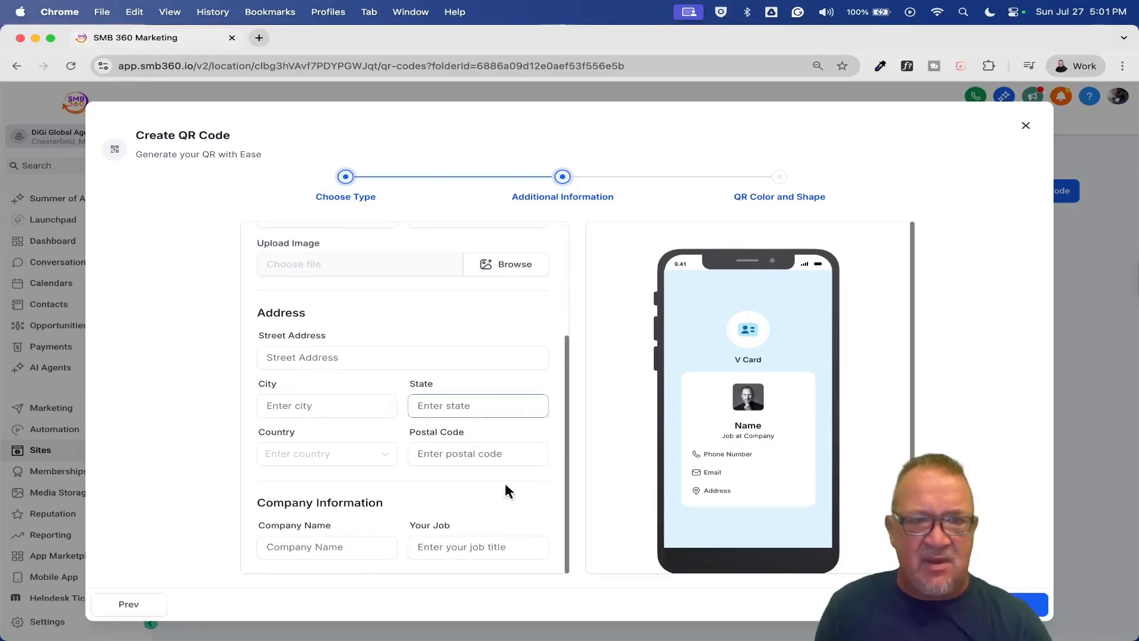
{"action": "scroll", "coordinate": [472, 509], "scroll_direction": "up", "scroll_amount": 5}
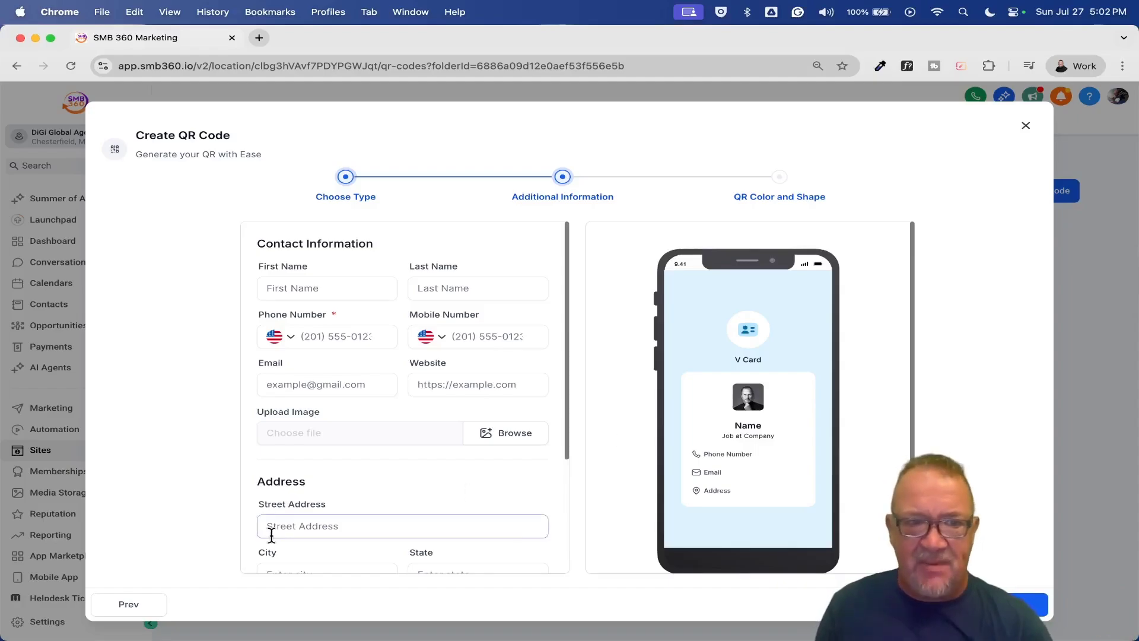
{"action": "left_click", "coordinate": [127, 606]}
- Switch to Business Card and review its company details, 10 AM–10 PM business timings and social media
{"action": "left_click", "coordinate": [349, 523]}
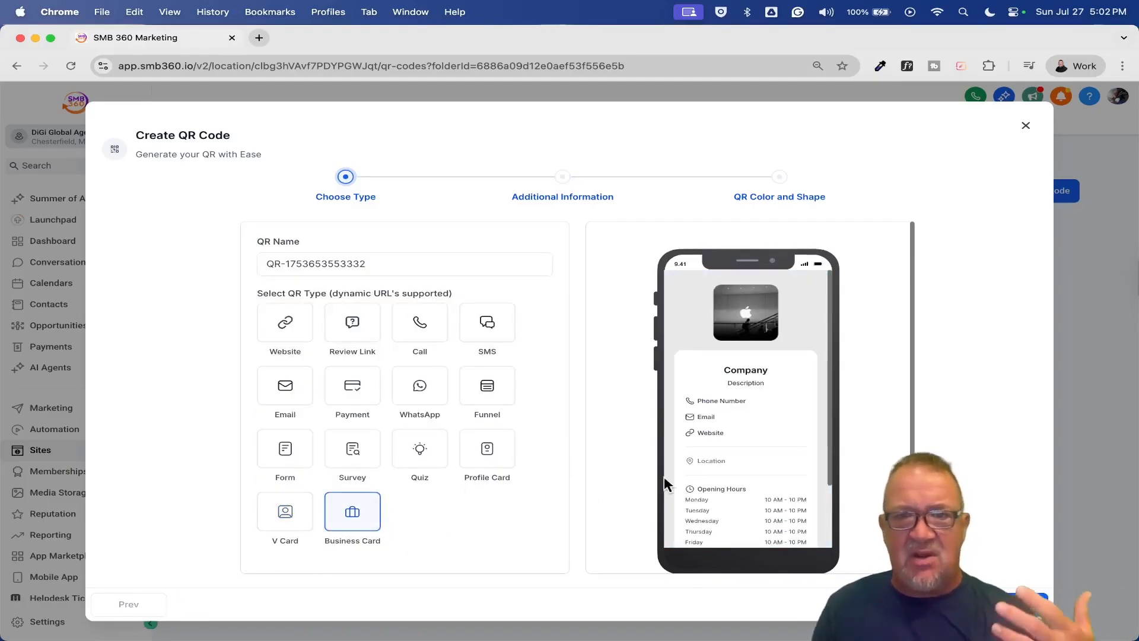
{"action": "left_click", "coordinate": [1020, 605]}
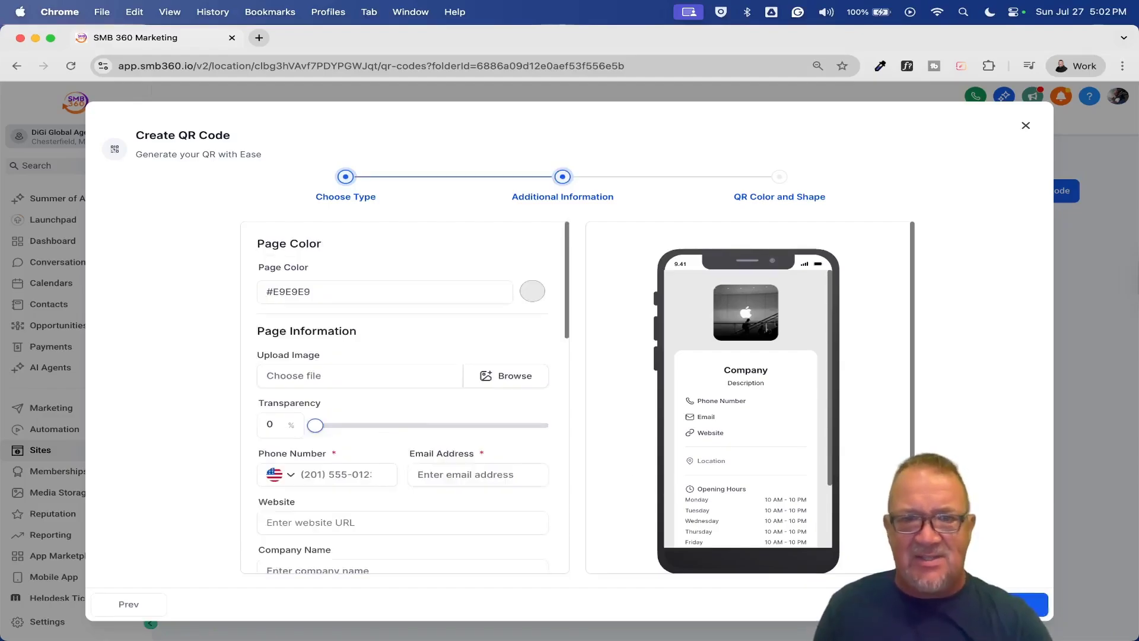
{"action": "scroll", "coordinate": [472, 418], "scroll_direction": "down", "scroll_amount": 10}
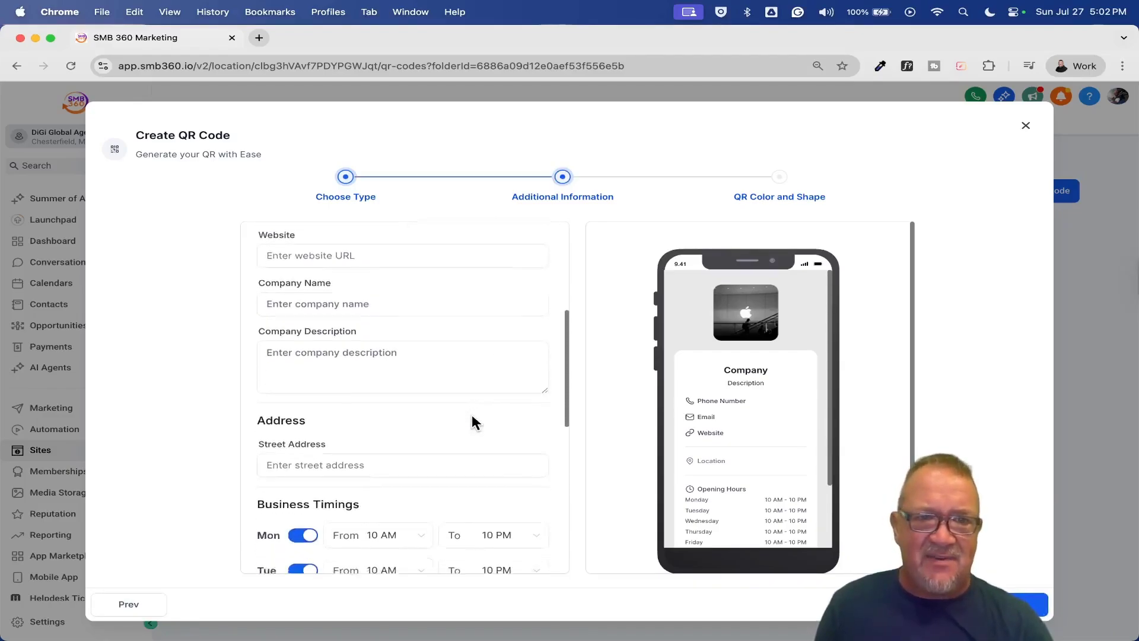
{"action": "scroll", "coordinate": [471, 414], "scroll_direction": "down", "scroll_amount": 3}
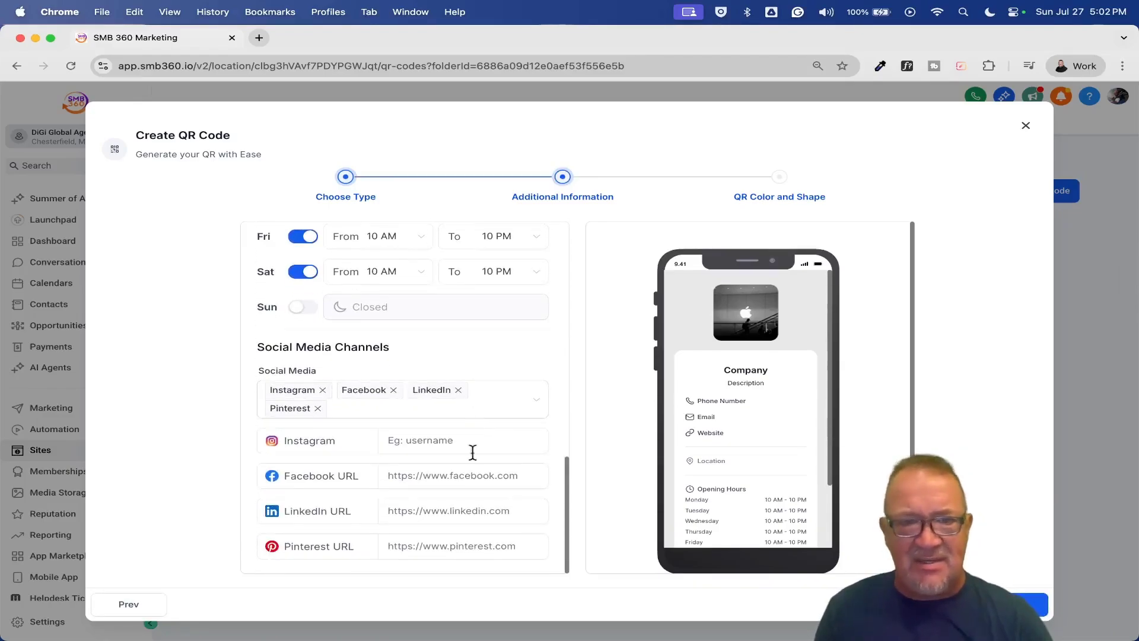
{"action": "scroll", "coordinate": [751, 451], "scroll_direction": "down", "scroll_amount": 3}
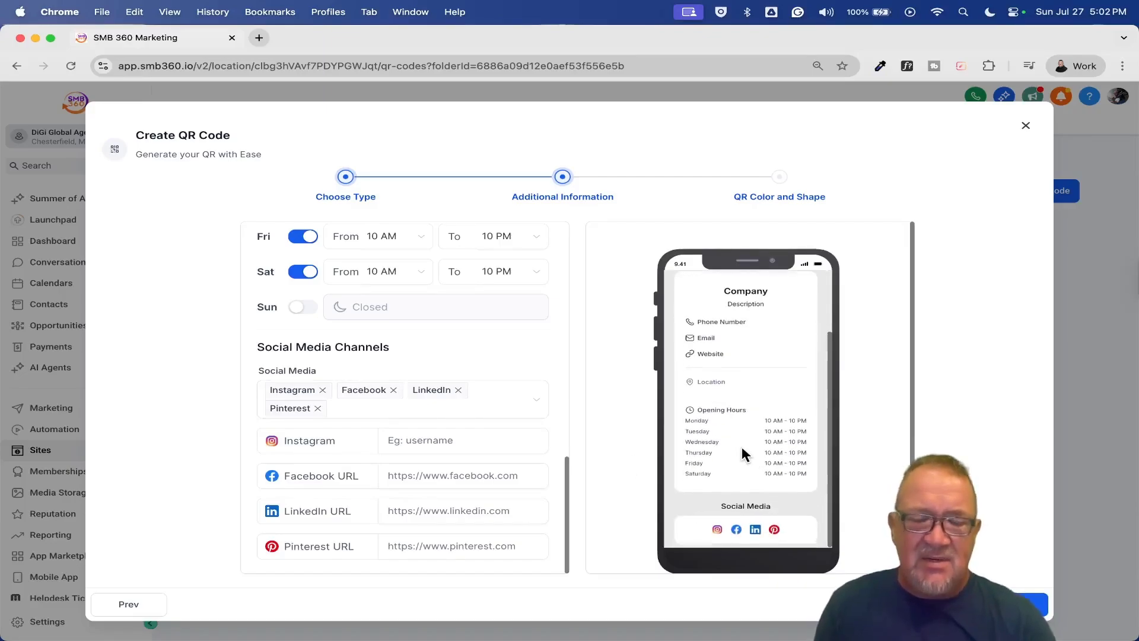
{"action": "scroll", "coordinate": [746, 454], "scroll_direction": "up", "scroll_amount": 3}
{"action": "left_click", "coordinate": [146, 605]}
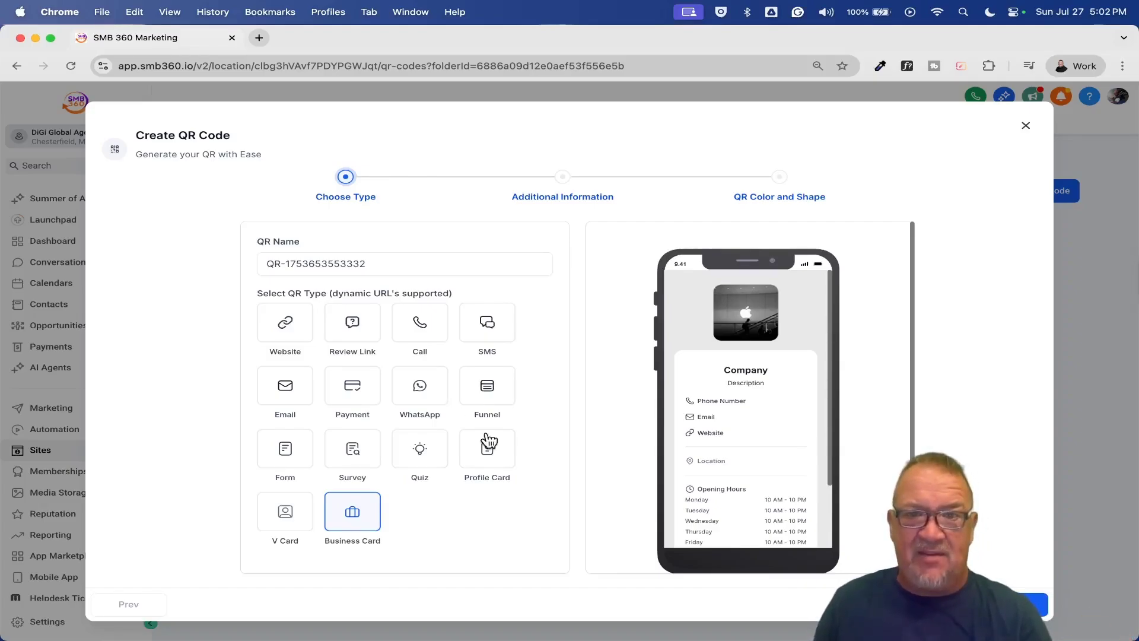
- Close the unsaved QR code creator to return to the Business folder
{"action": "left_click", "coordinate": [1026, 127]}
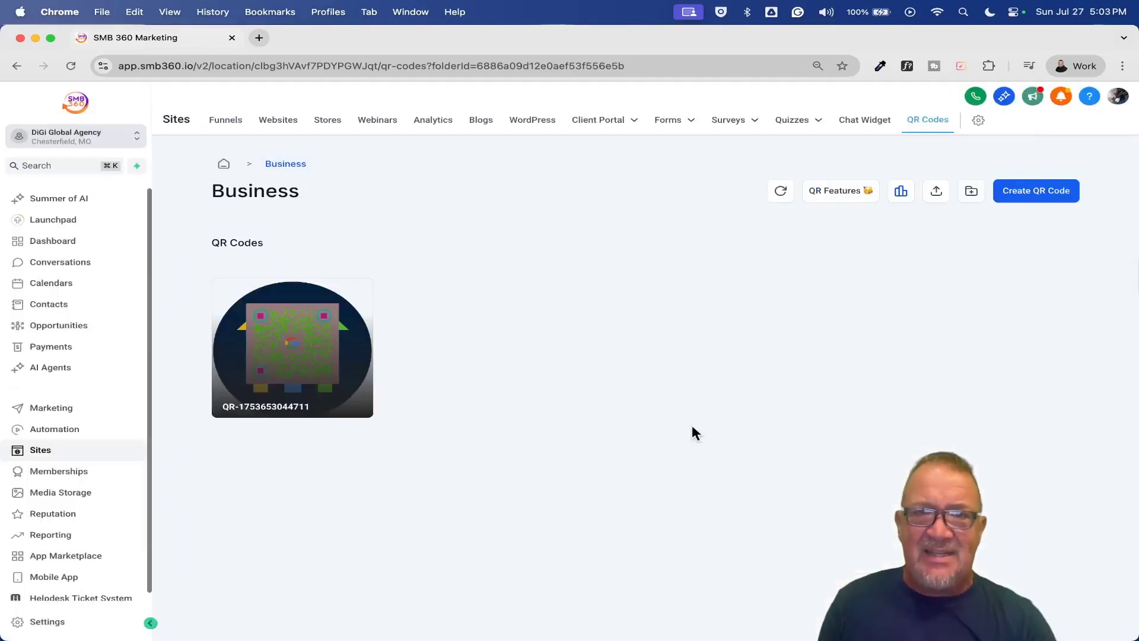